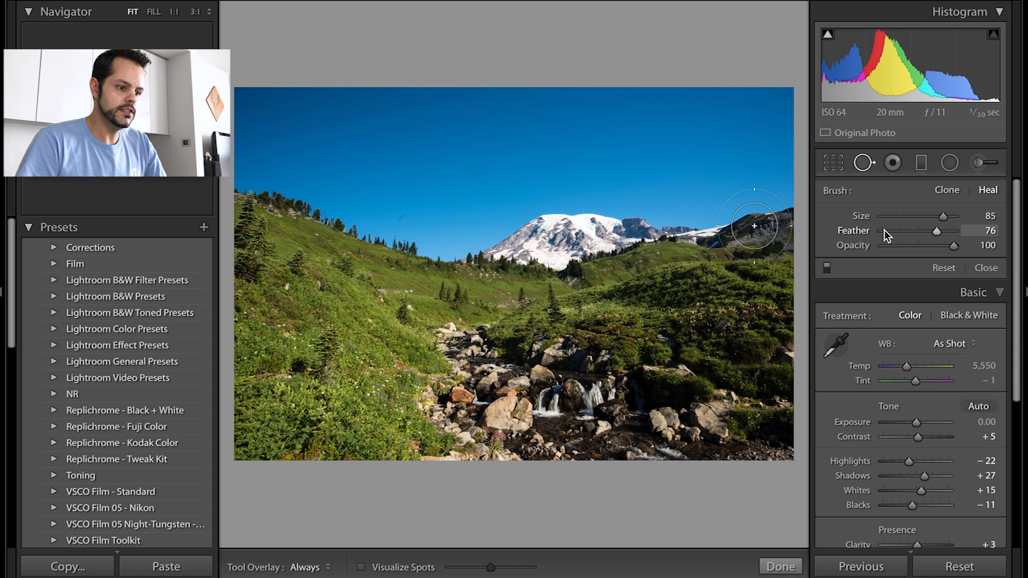
Set the healing brush's feather to 0 and its size to 76 for removing a dust spot in the sky.
left_click(882, 231)
left_click_drag(882, 232, 877, 232)
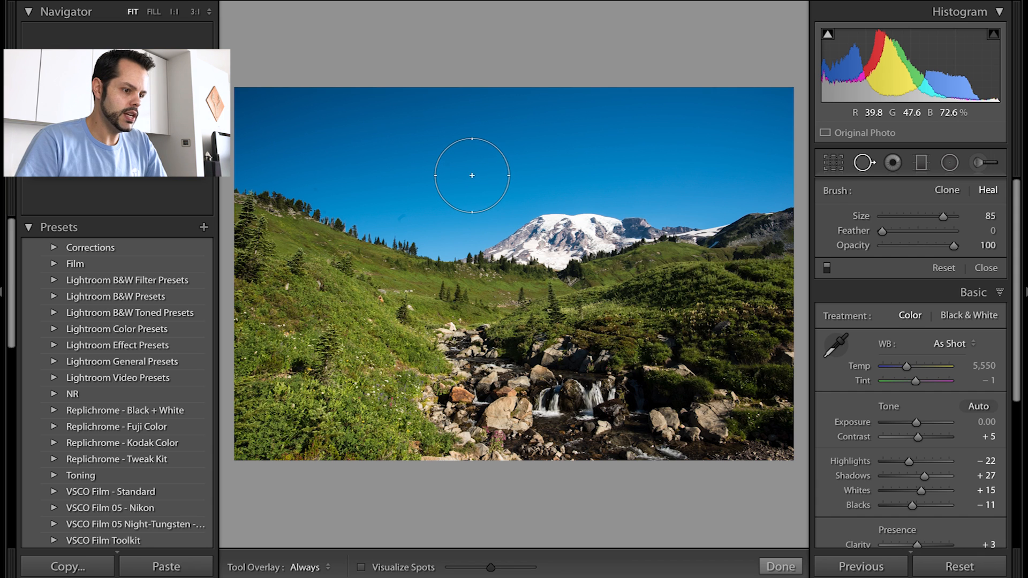
mouse_move(943, 217)
left_mouse_down()
mouse_move(924, 218)
mouse_move(945, 217)
left_mouse_up()
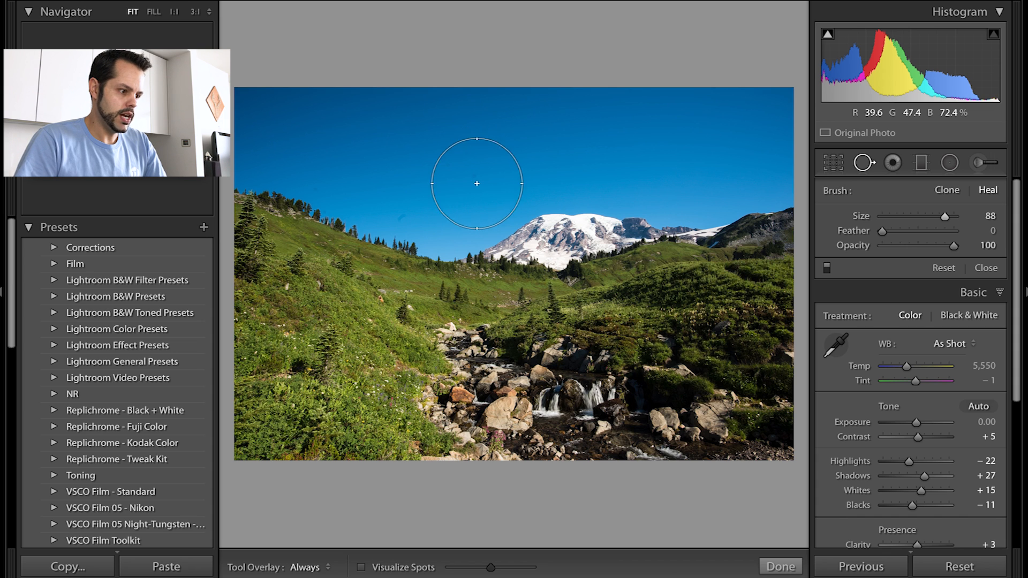
scroll(475, 175, "down", 3)
key("bracketleft")
key("bracketleft")
key("bracketleft")
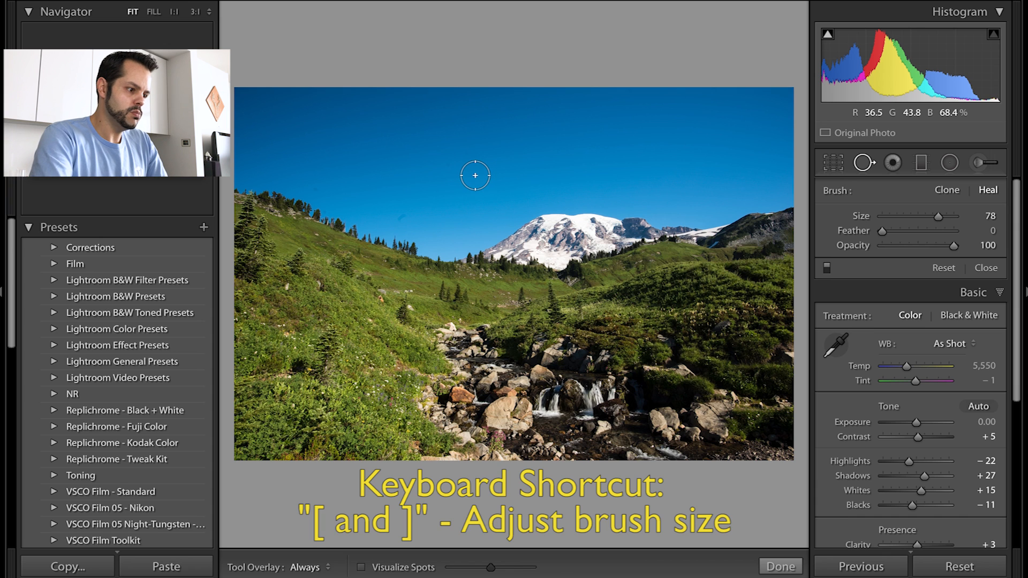
key("bracketleft")
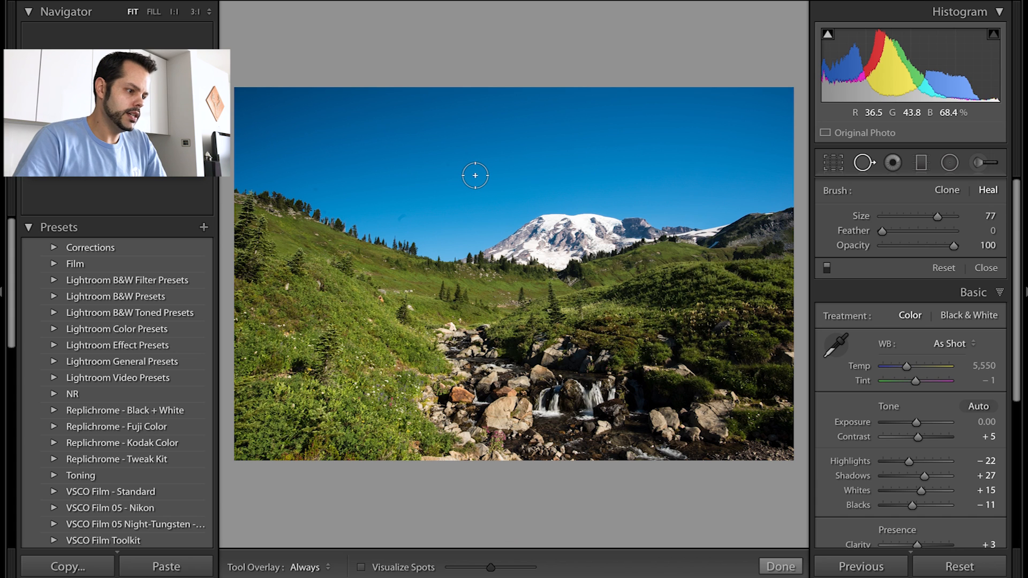
key("bracketleft")
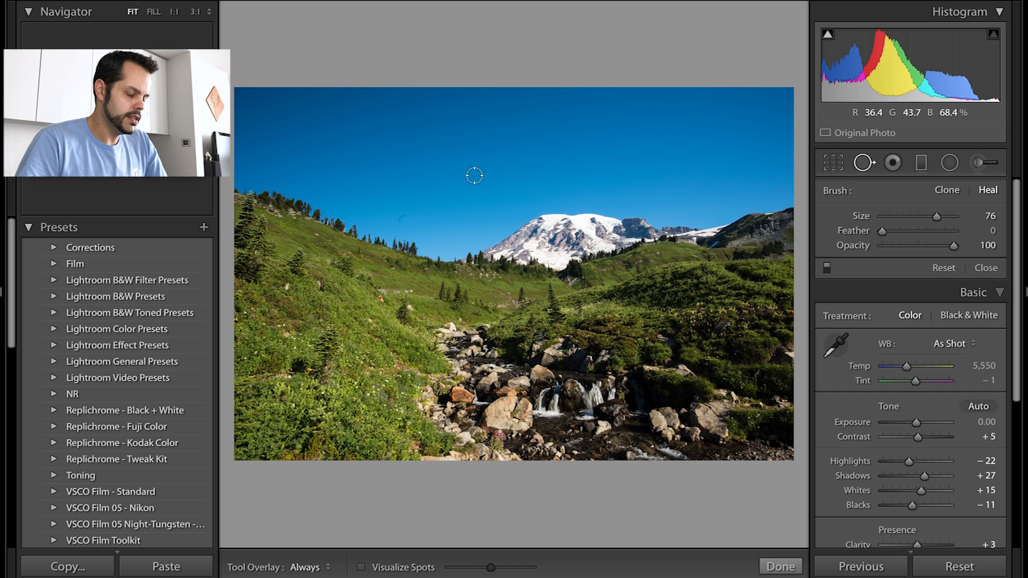
Heal the dust spot in the sky above and left of the snowy peak, sampling clear sky up and to its left.
left_click(474, 175)
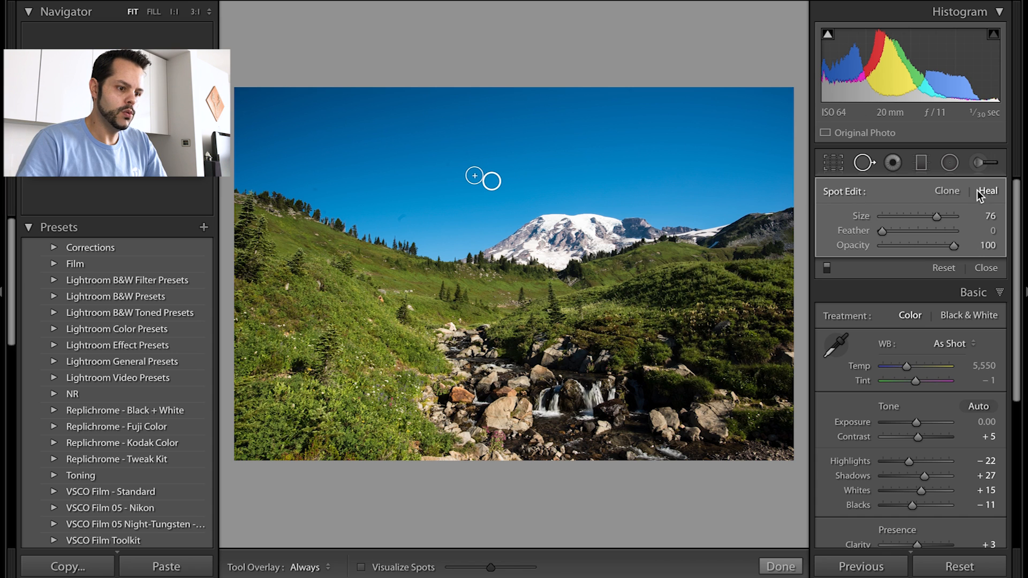
left_click(496, 155)
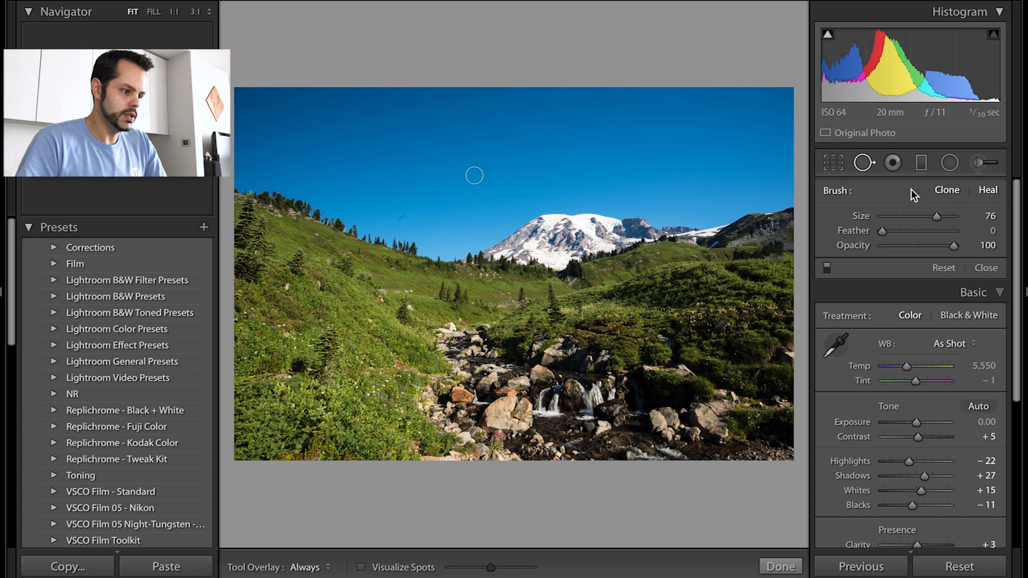
left_click(475, 175)
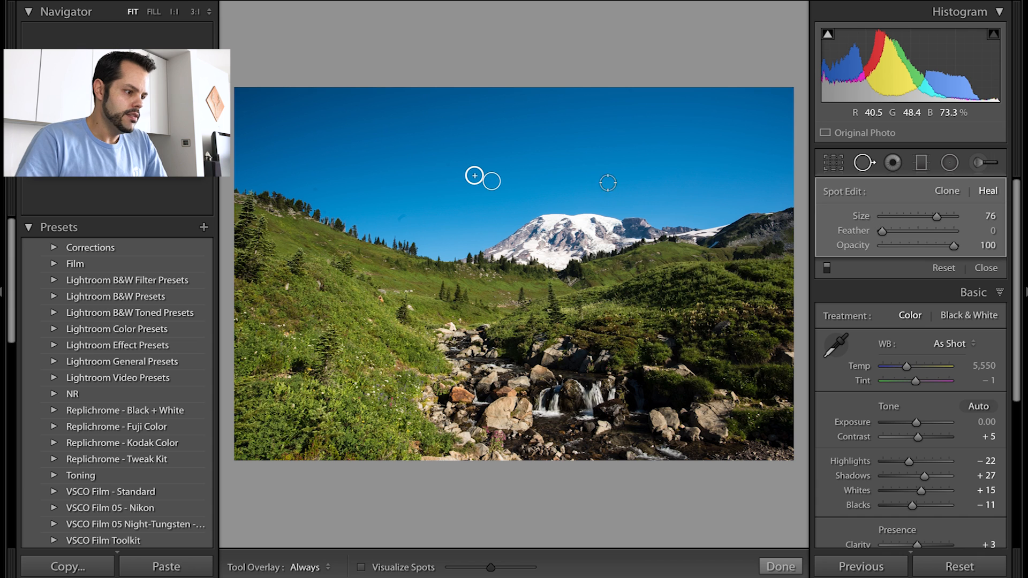
left_click(943, 192)
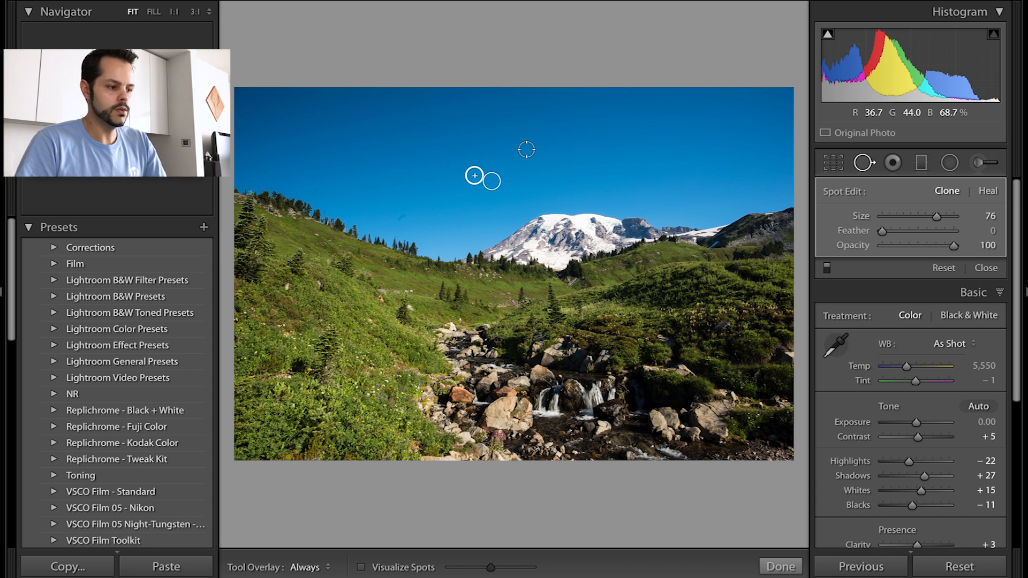
left_click_drag(492, 180, 409, 132)
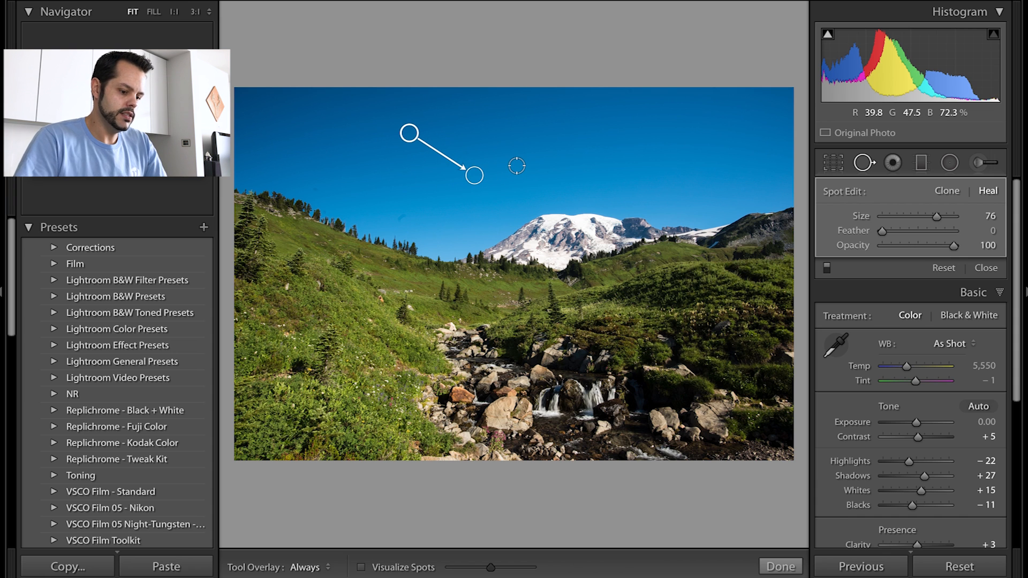
left_click(864, 162)
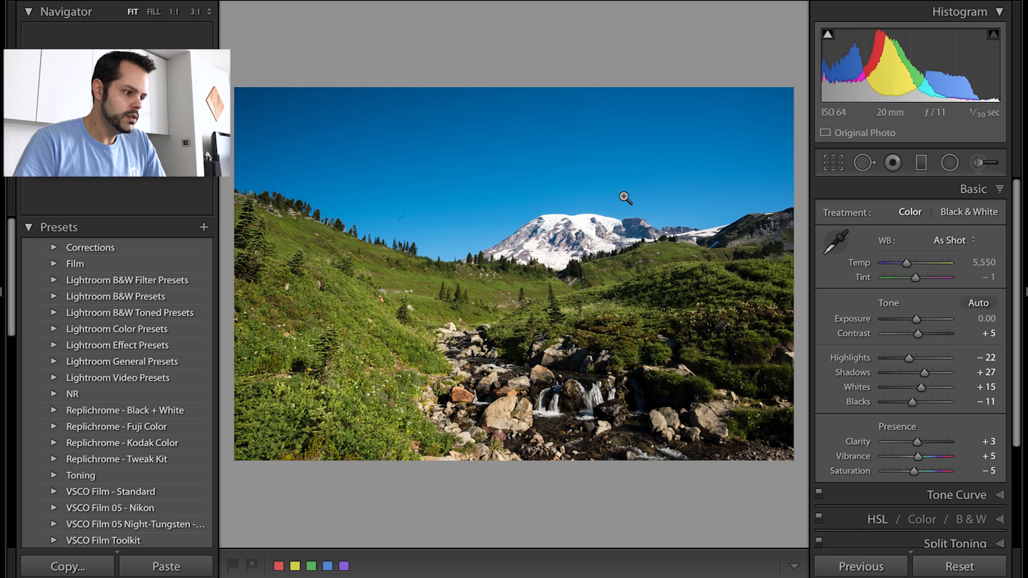
left_click(464, 181)
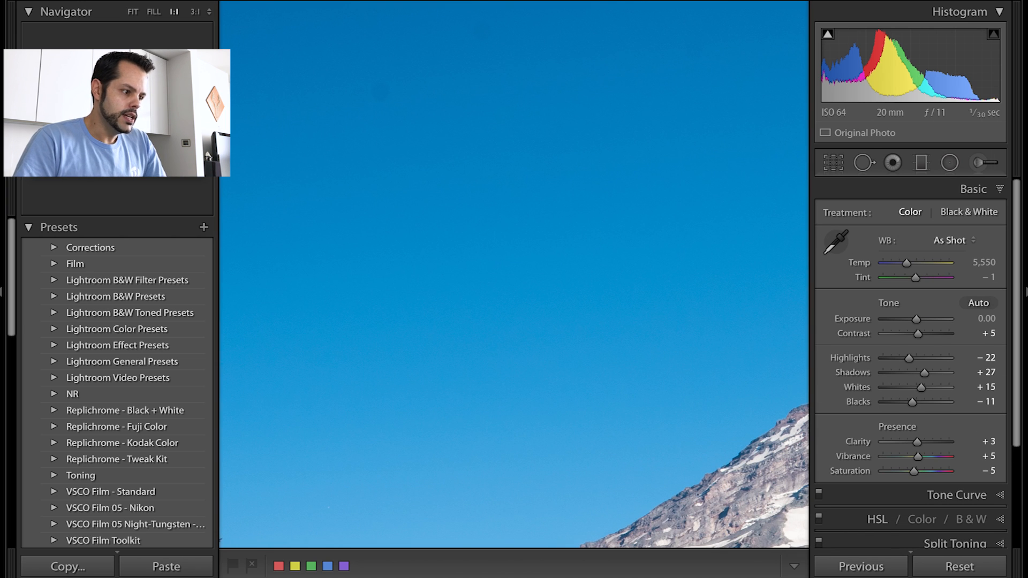
left_click(516, 187)
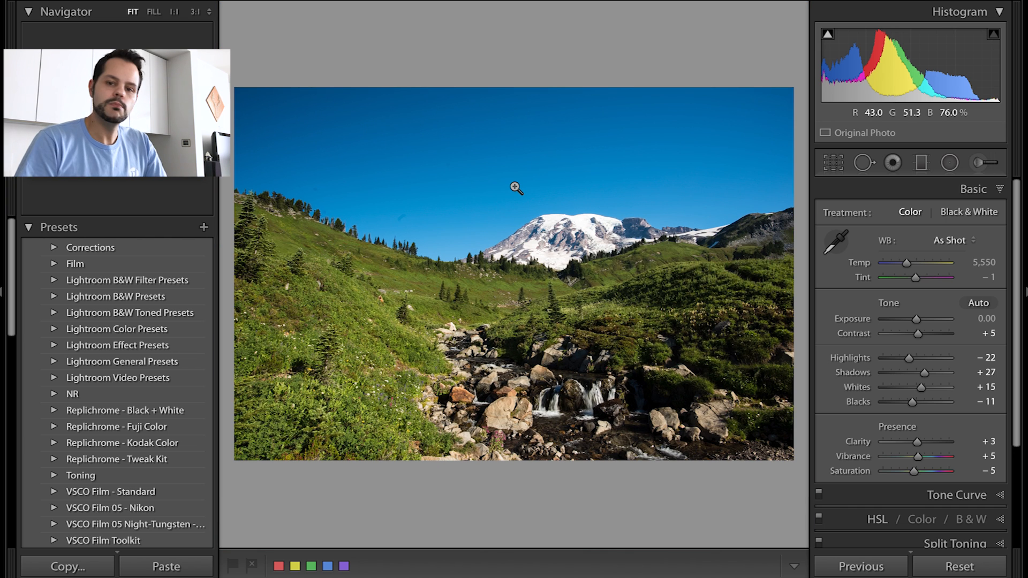
Heal the dark curved smudge above the hillside trees with one size 49 brush stroke, keeping its opacity at 100.
left_click(402, 221)
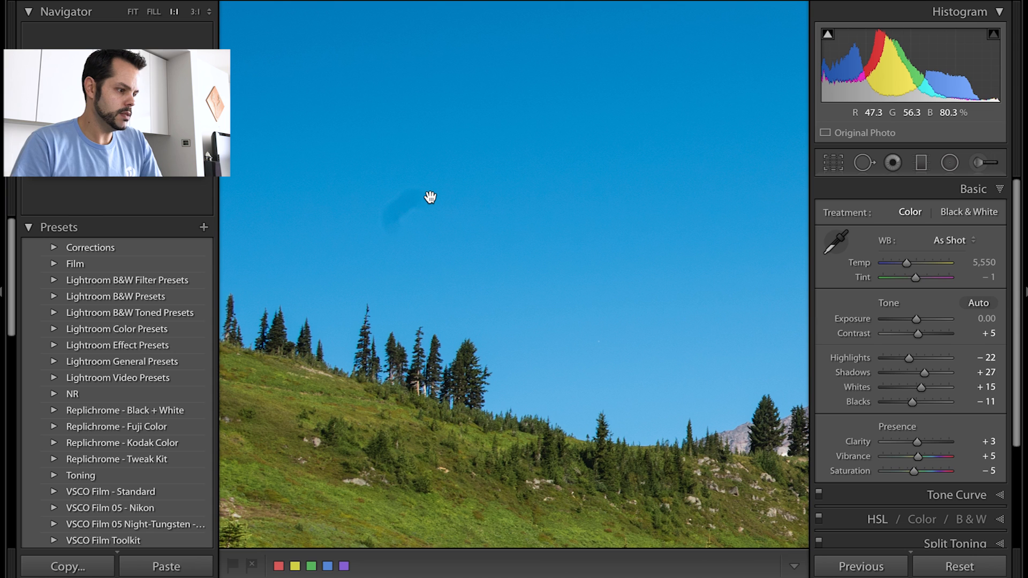
key("q")
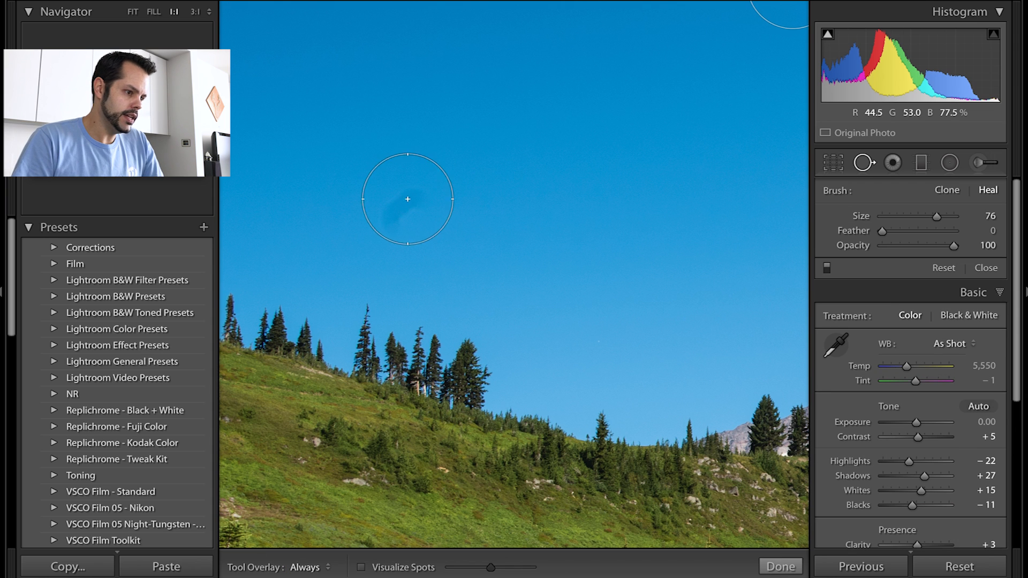
scroll(424, 188, "down", 6)
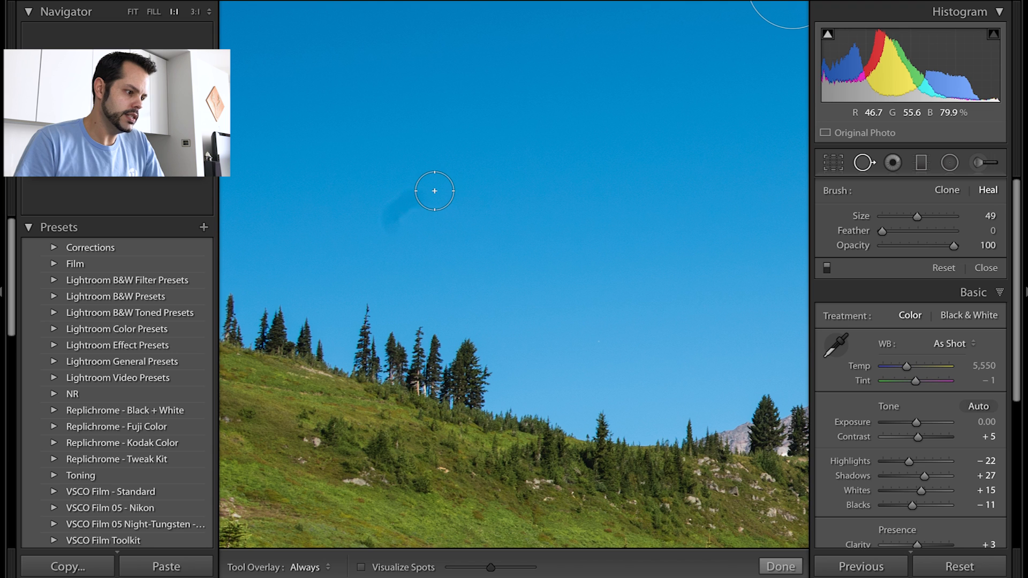
mouse_move(432, 202)
left_mouse_down()
mouse_move(417, 193)
mouse_move(403, 200)
mouse_move(393, 212)
mouse_move(397, 239)
left_mouse_up()
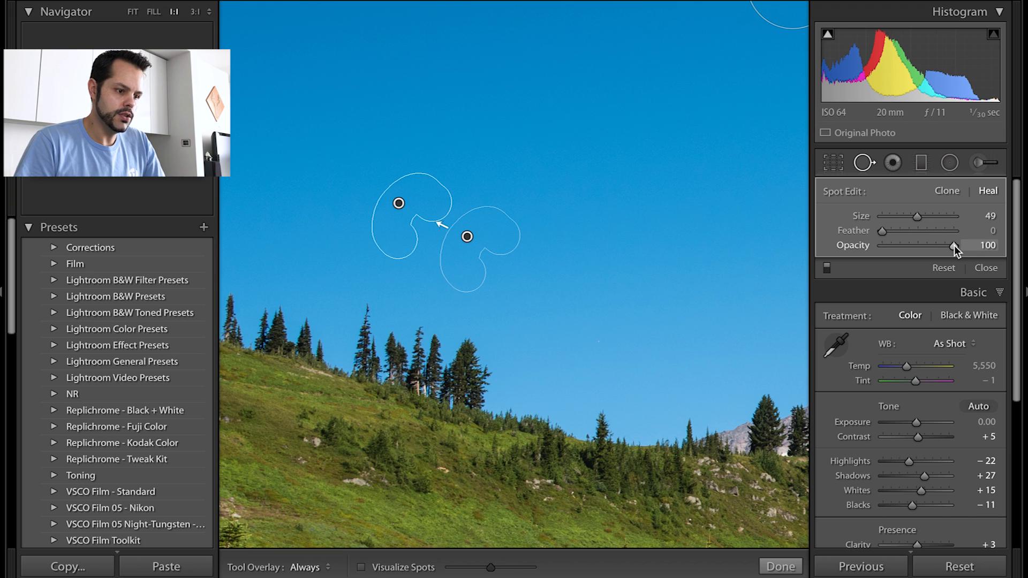
left_click_drag(954, 246, 870, 247)
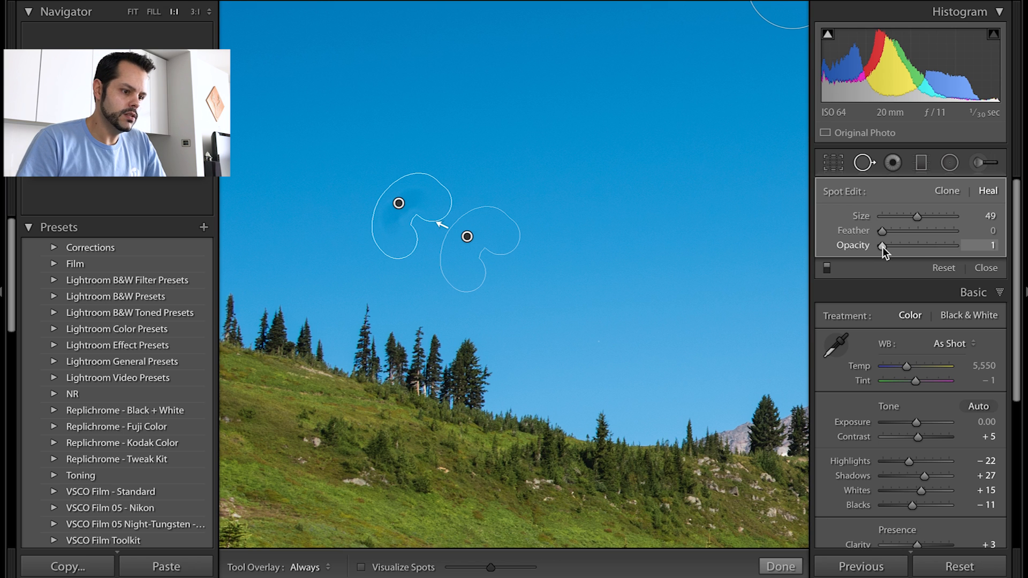
double_click(883, 247)
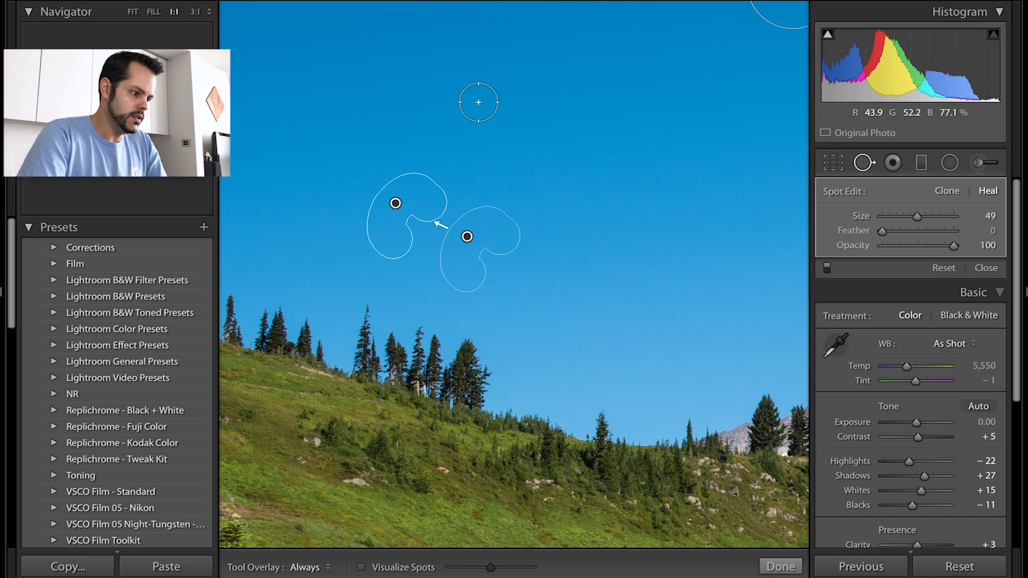
Nudge the smudge's healed area slightly to the right and deselect the correction.
key("Right")
key("Right")
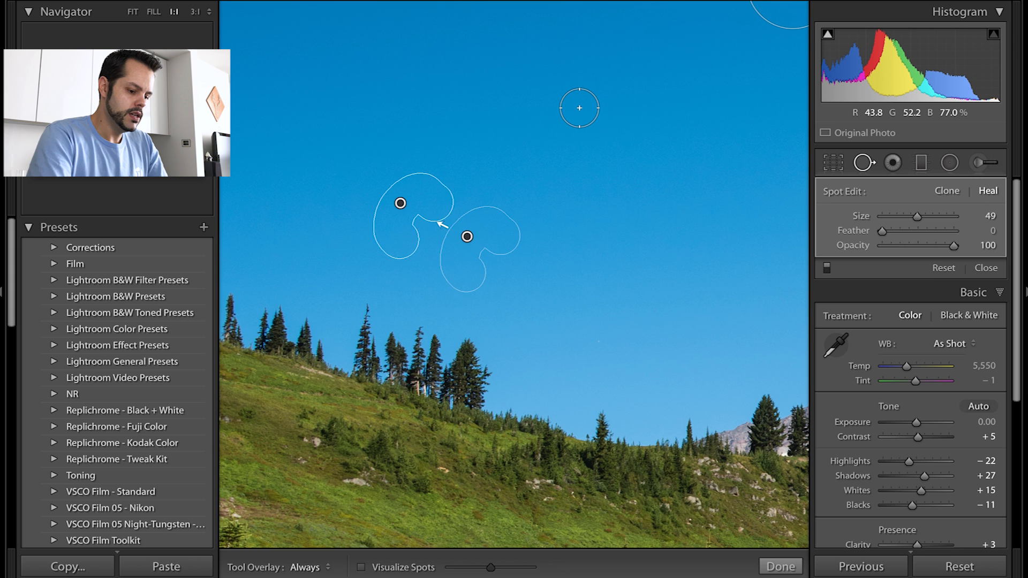
key("Escape")
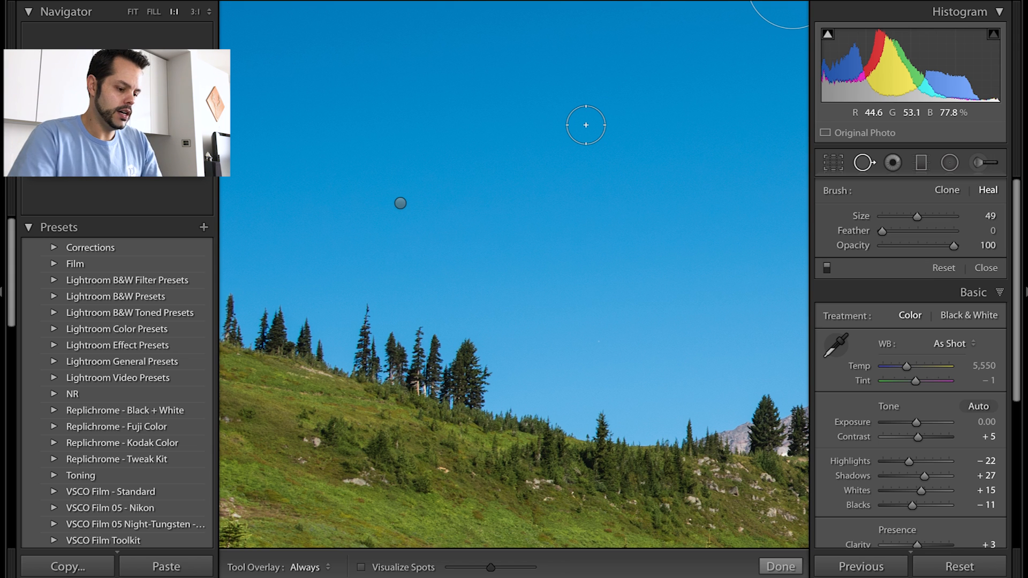
Go to the next photo, the street portrait of the woman in a scarf, and show her face at 1:1.
key("Right")
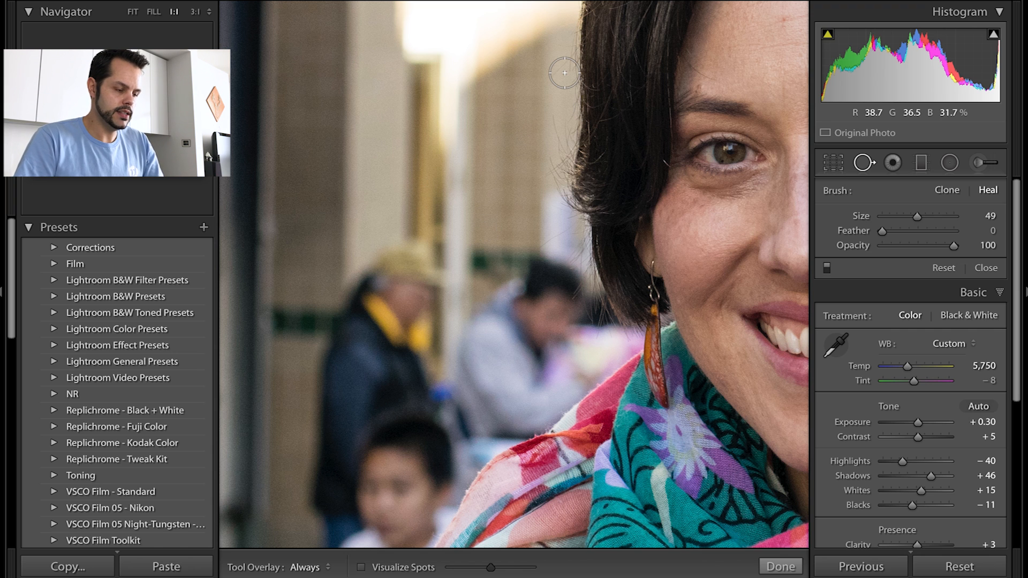
key("space")
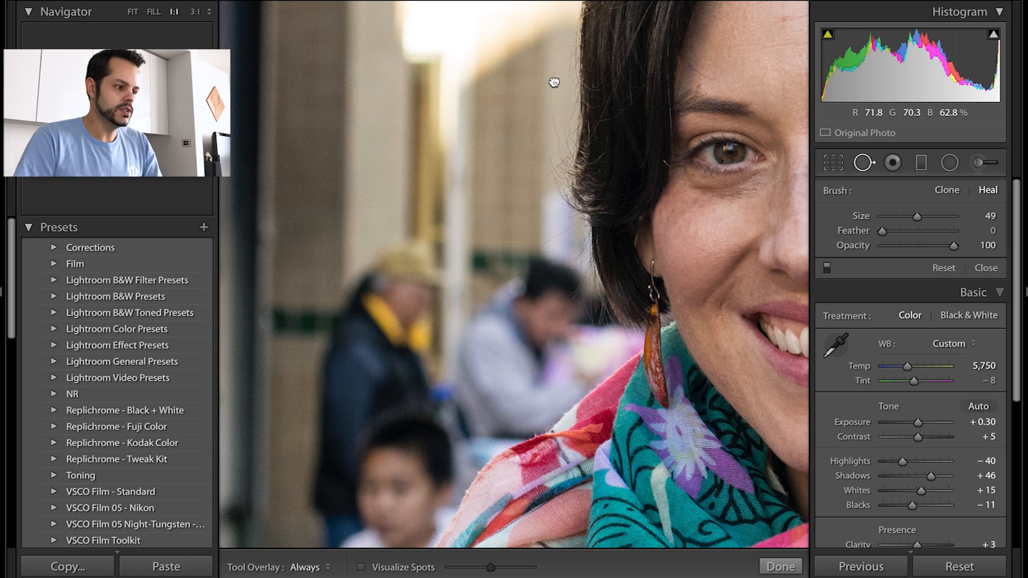
left_click_drag(554, 80, 321, 318)
left_click_drag(475, 257, 468, 62)
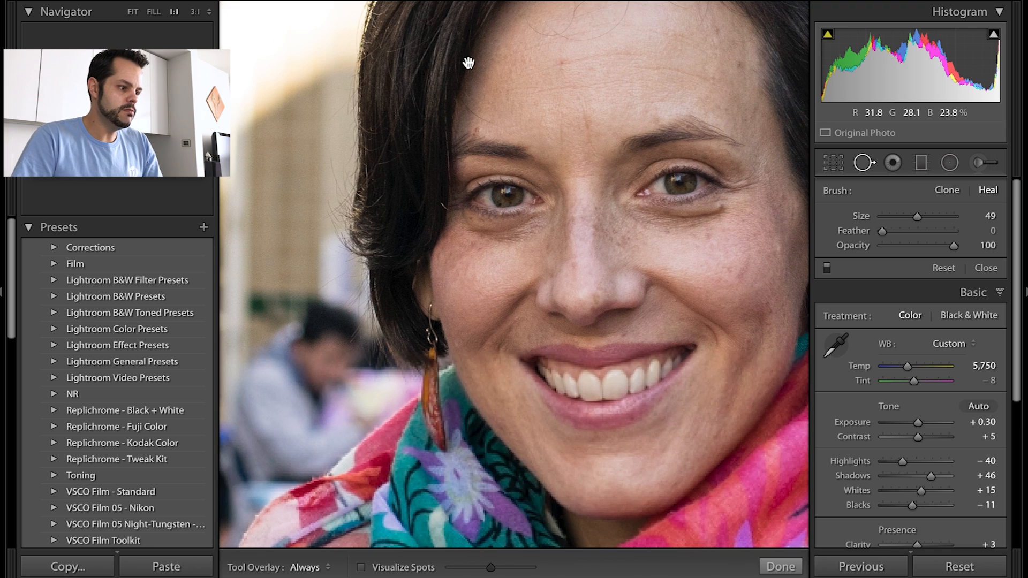
left_click(417, 202)
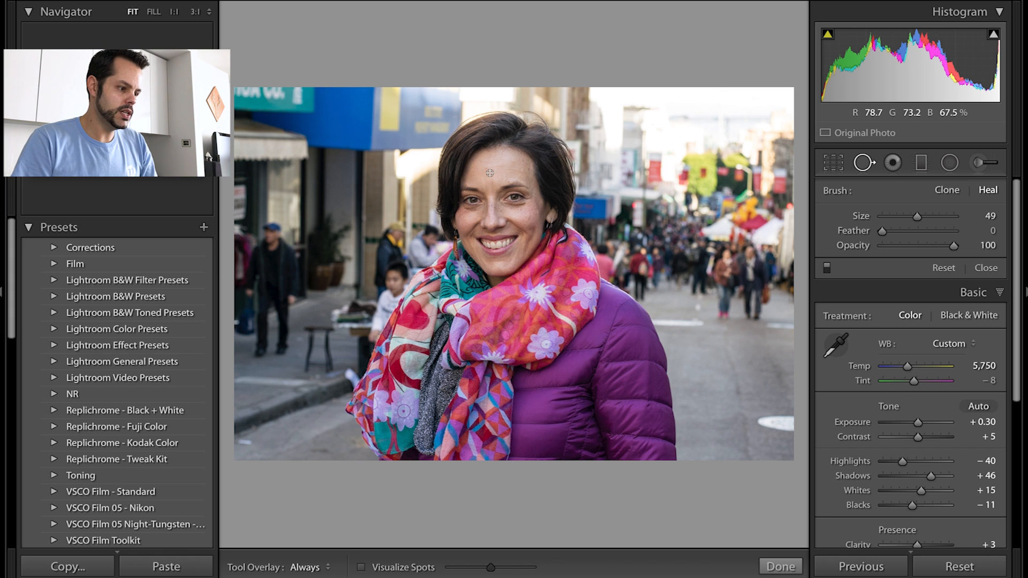
key("z")
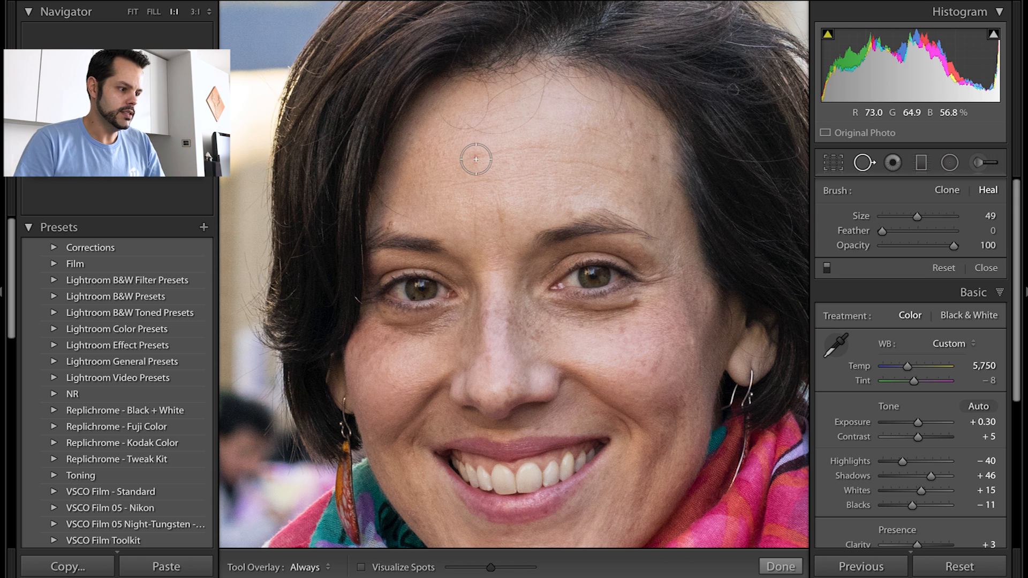
Heal the blemish on the woman's forehead with a size 34 brush, sampling the clear skin just to its right.
scroll(474, 154, "down", 5)
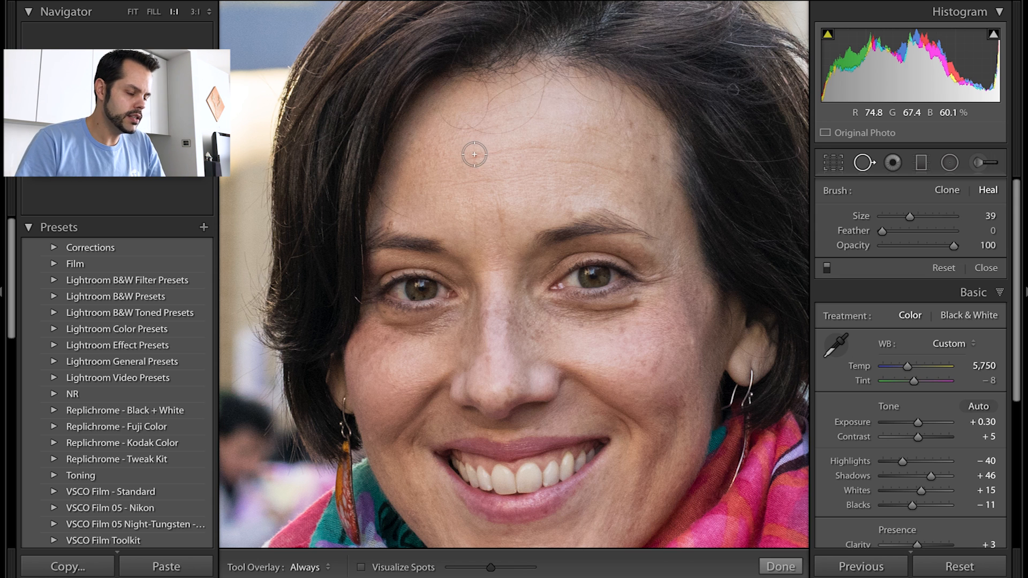
scroll(475, 159, "up", 2)
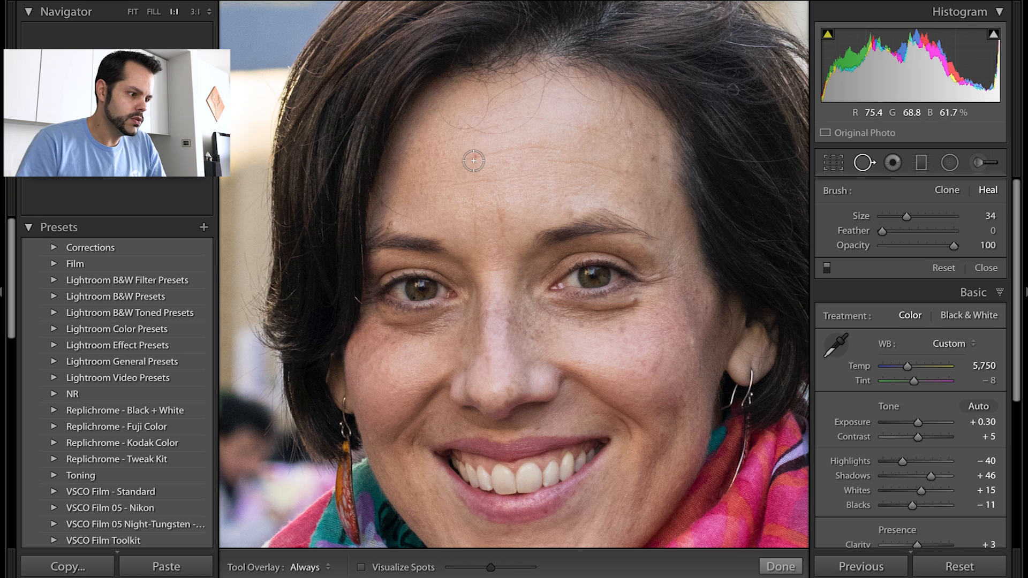
left_click(475, 158)
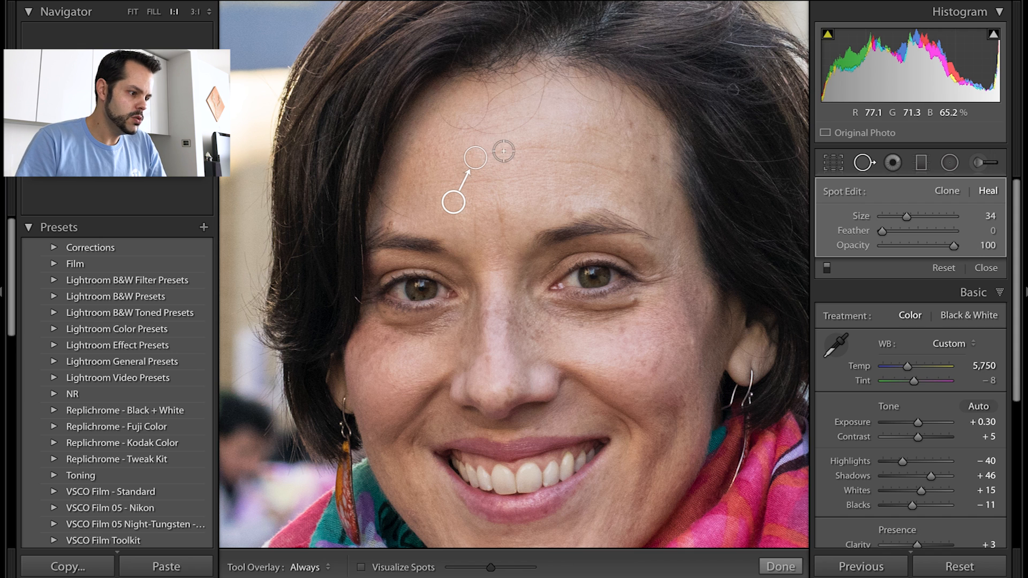
mouse_move(454, 202)
left_mouse_down()
mouse_move(448, 166)
mouse_move(501, 151)
left_mouse_up()
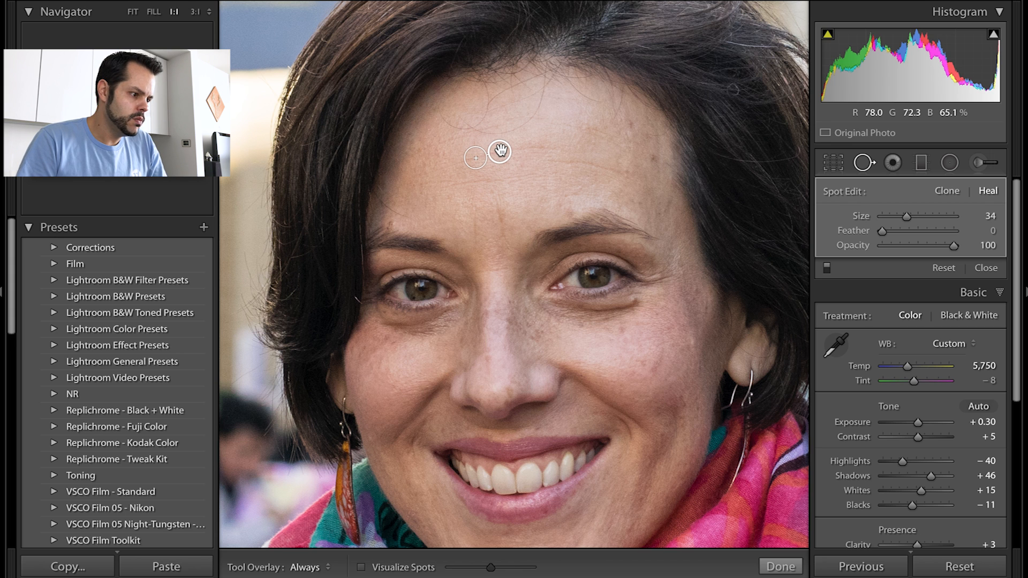
key("Return")
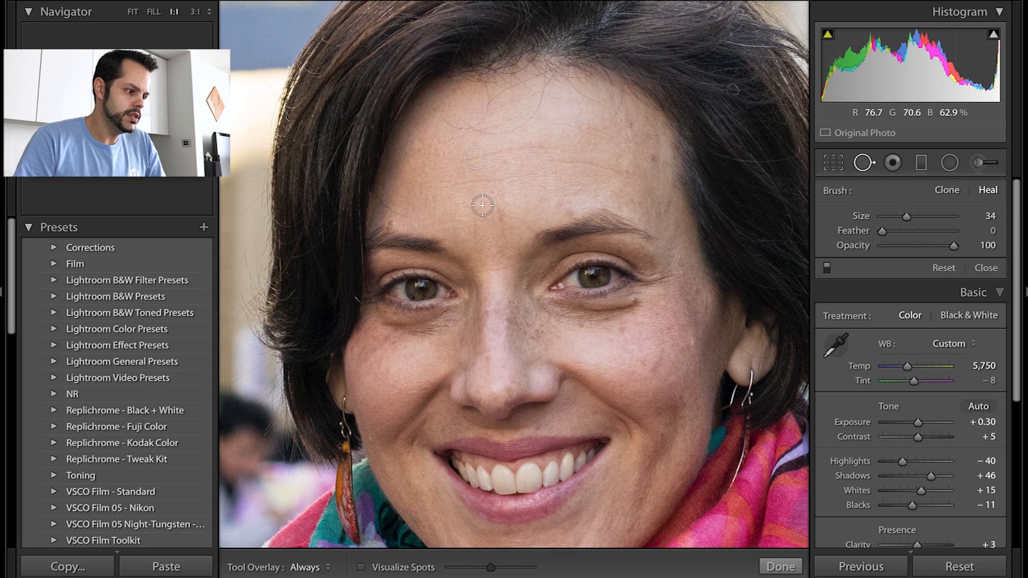
Heal the curved stray hair on the forehead's left side with one size 11 brush stroke, sampling the clear skin below and to its right.
key("q")
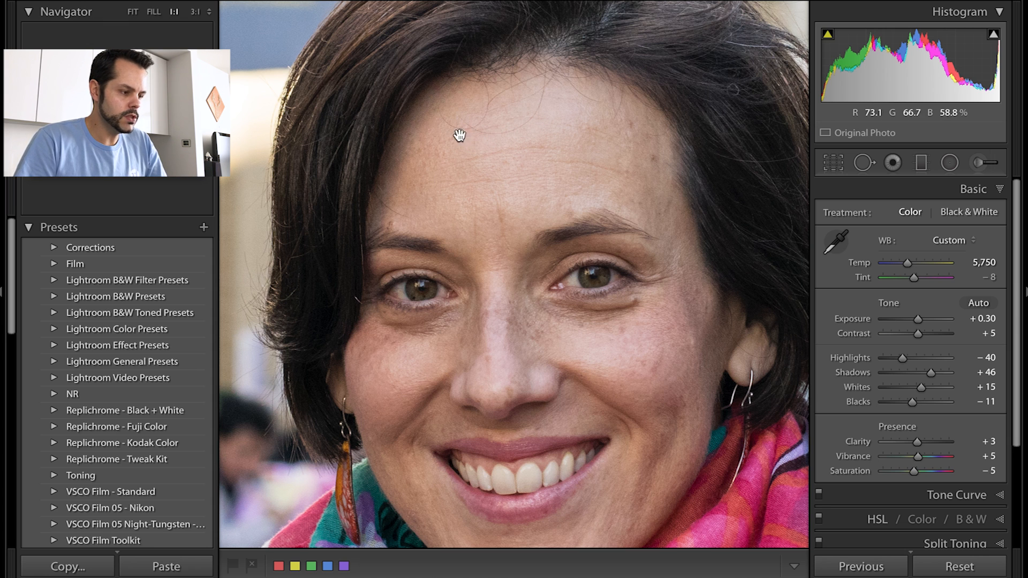
left_click(198, 12)
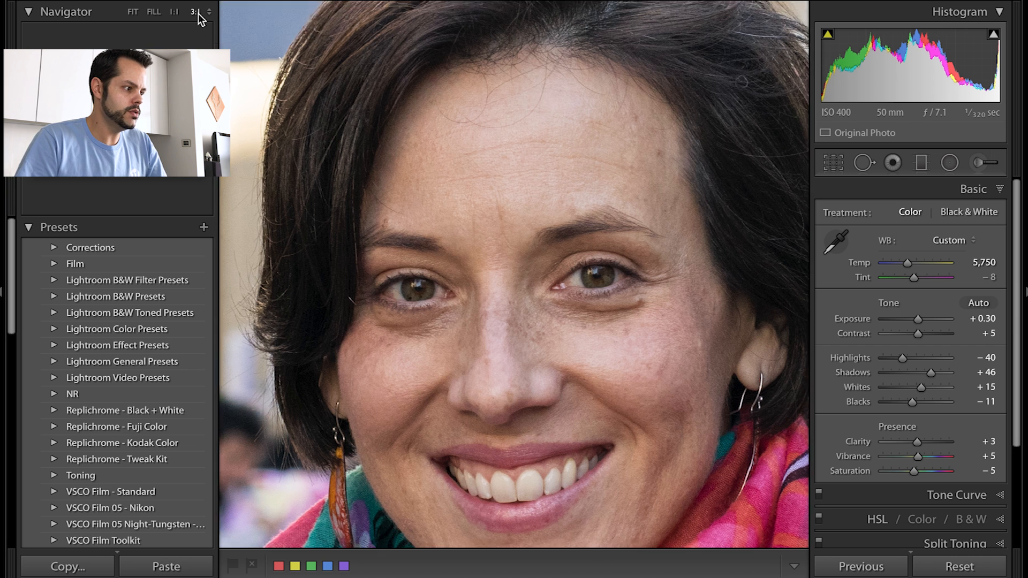
left_click_drag(423, 119, 460, 428)
mouse_move(551, 119)
left_mouse_down()
mouse_move(557, 223)
mouse_move(547, 264)
left_mouse_up()
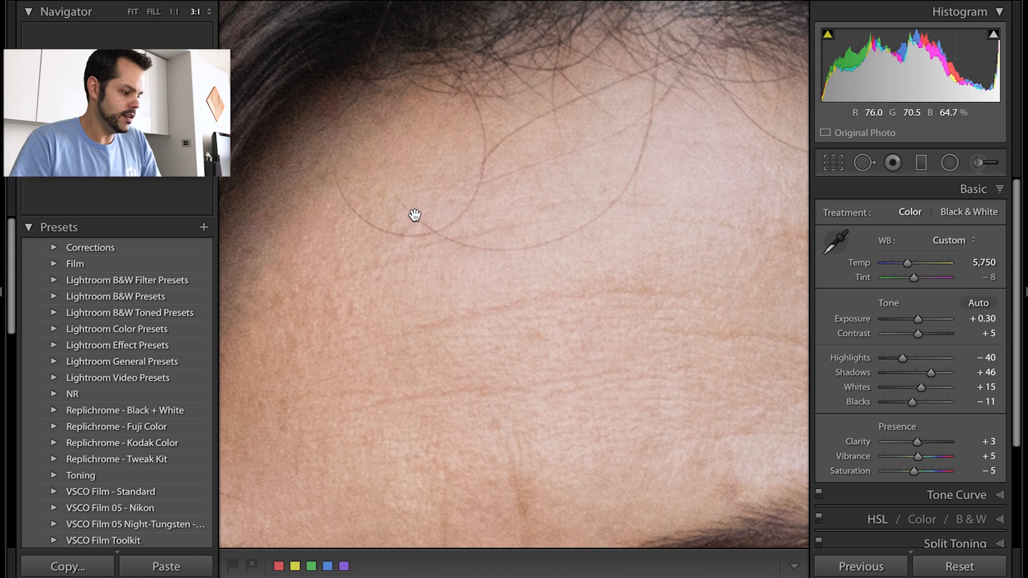
key("q")
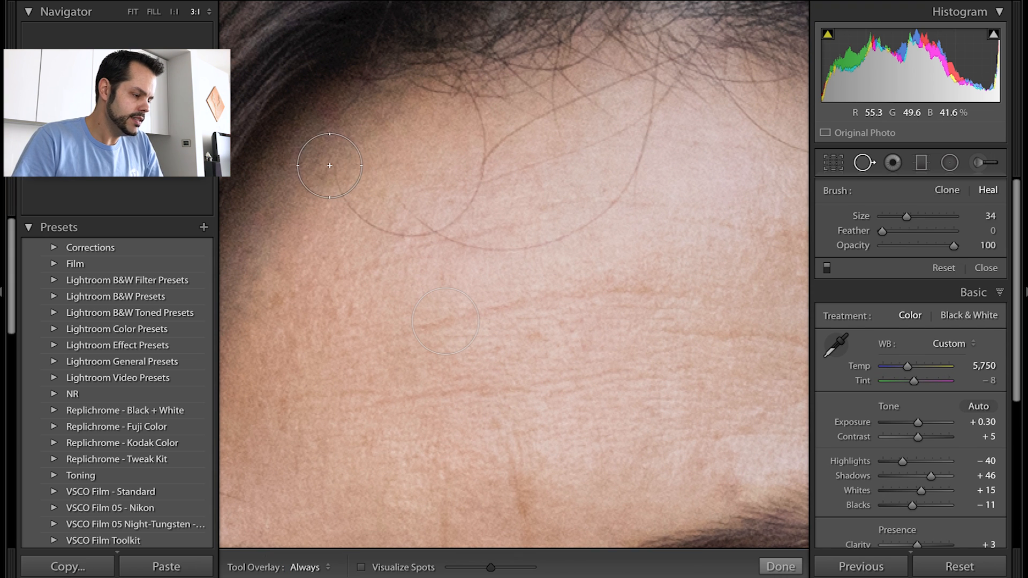
scroll(329, 166, "down", 10)
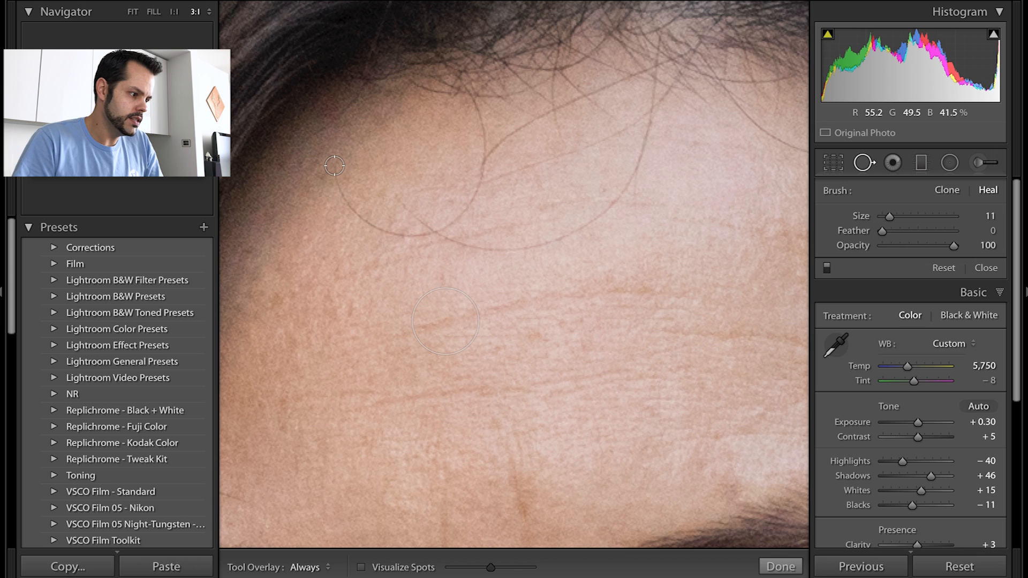
left_click(334, 166)
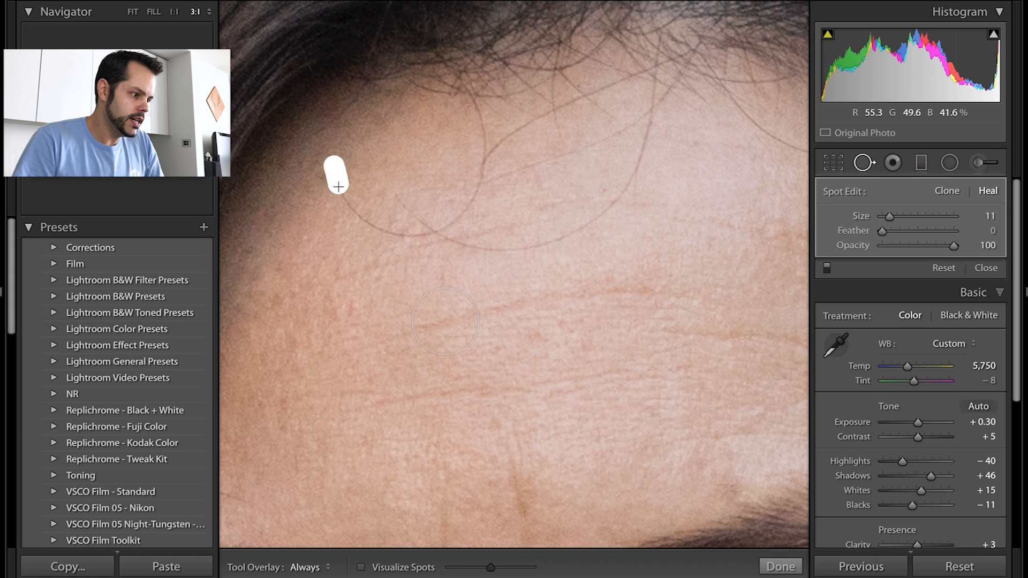
mouse_move(339, 187)
left_mouse_down()
mouse_move(383, 232)
mouse_move(423, 233)
mouse_move(454, 215)
mouse_move(483, 163)
left_mouse_up()
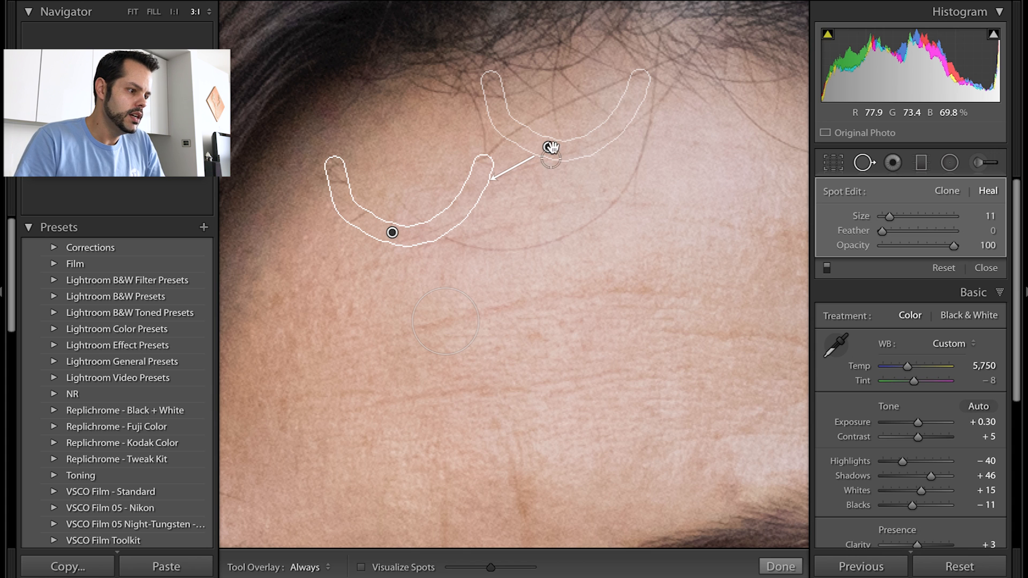
mouse_move(546, 147)
left_mouse_down()
mouse_move(558, 306)
mouse_move(609, 348)
left_mouse_up()
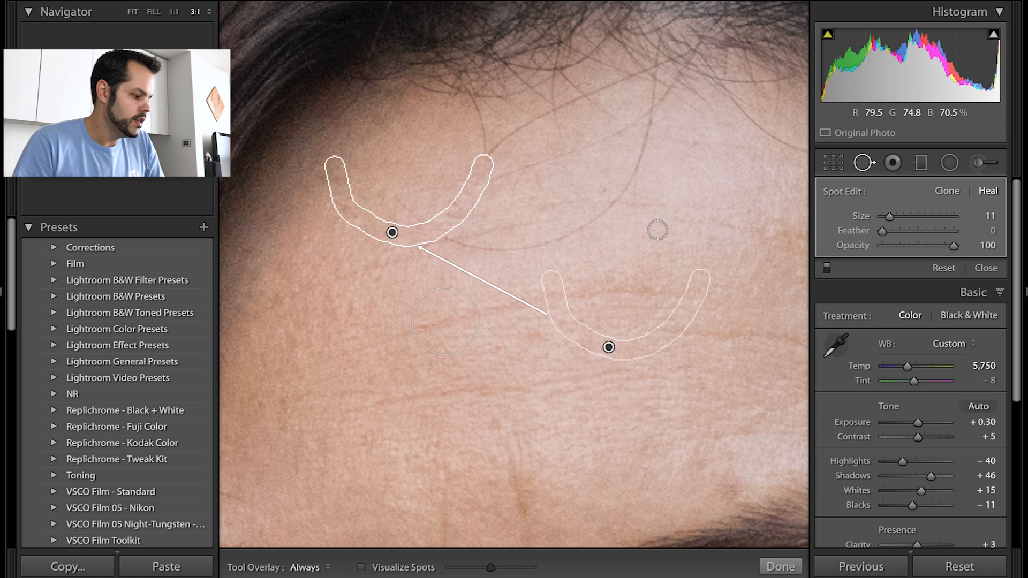
key("q")
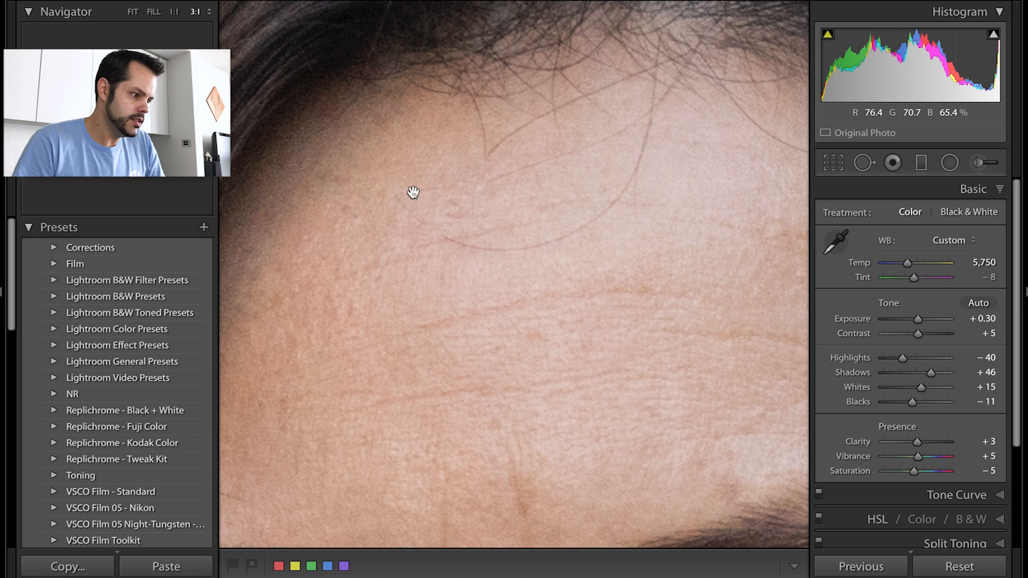
Heal the long curved hair crossing the middle of the forehead with one size 11 brush stroke along its length.
key("q")
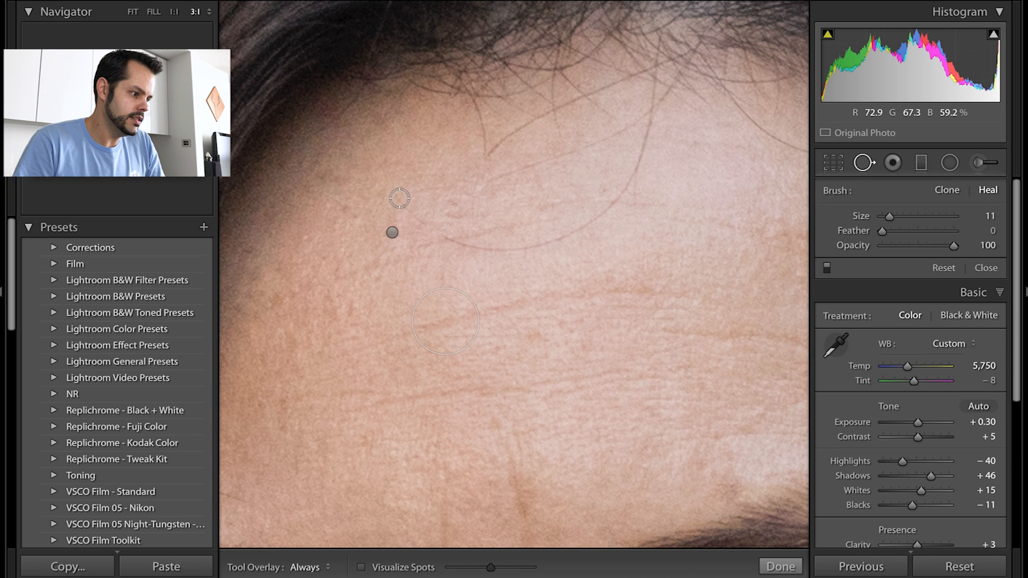
mouse_move(399, 198)
left_mouse_down()
mouse_move(430, 230)
mouse_move(490, 251)
mouse_move(546, 242)
mouse_move(602, 211)
mouse_move(634, 175)
mouse_move(655, 111)
left_mouse_up()
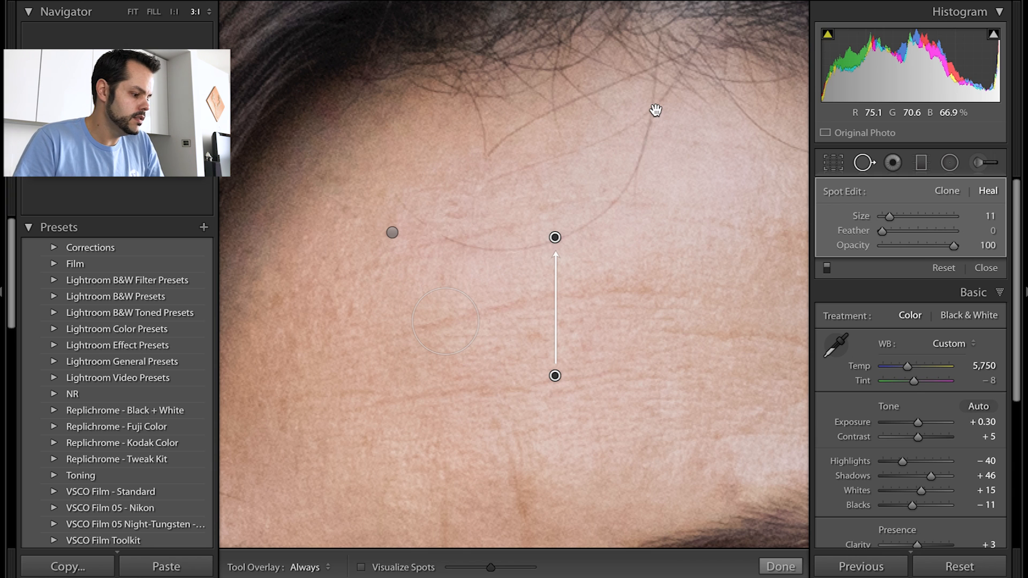
key("q")
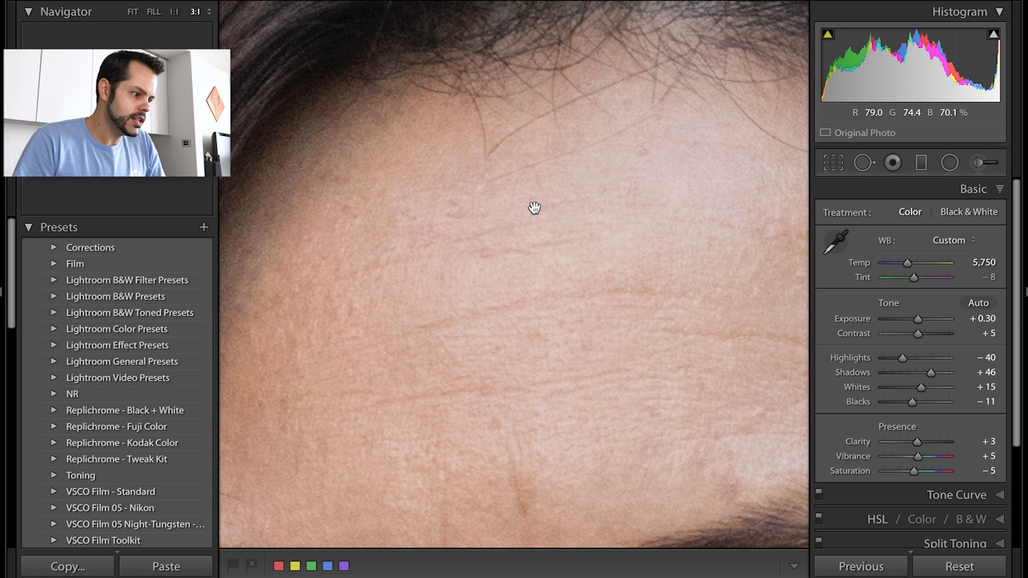
Heal the two remaining hair strands hanging just below the hairline with size 11 brush strokes.
key("q")
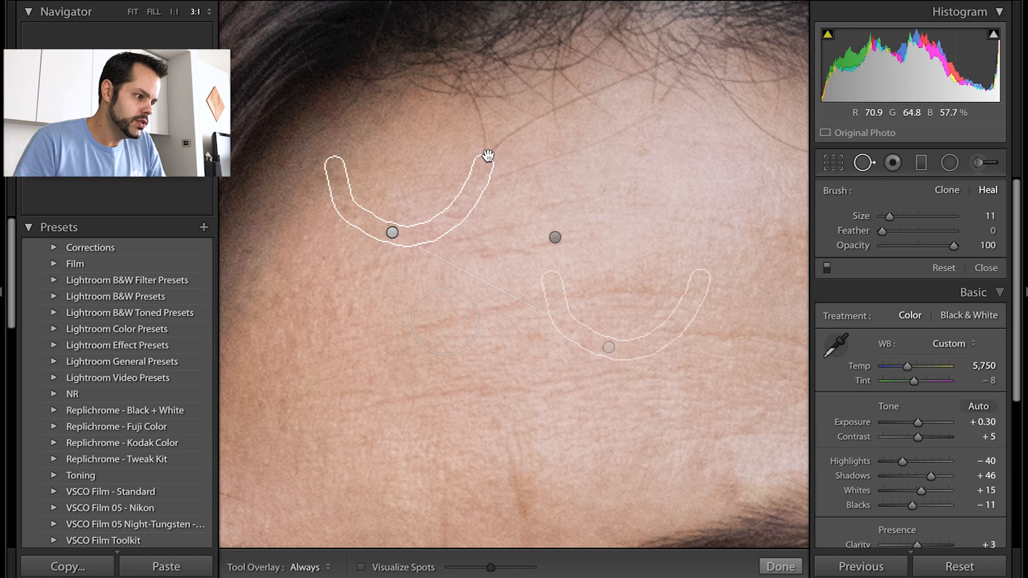
mouse_move(488, 152)
left_mouse_down()
mouse_move(472, 108)
mouse_move(500, 142)
mouse_move(493, 147)
mouse_move(629, 77)
left_mouse_up()
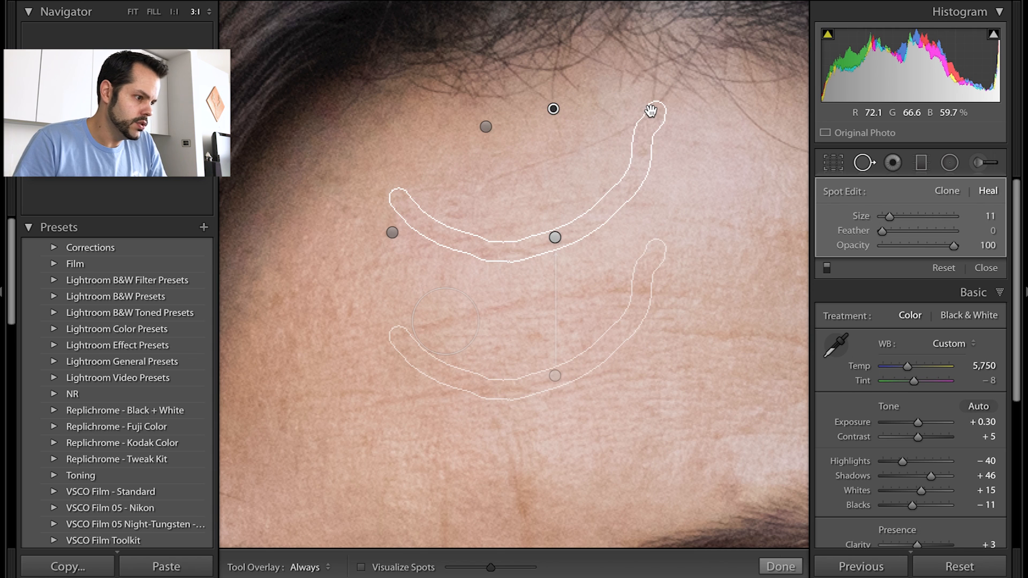
key("q")
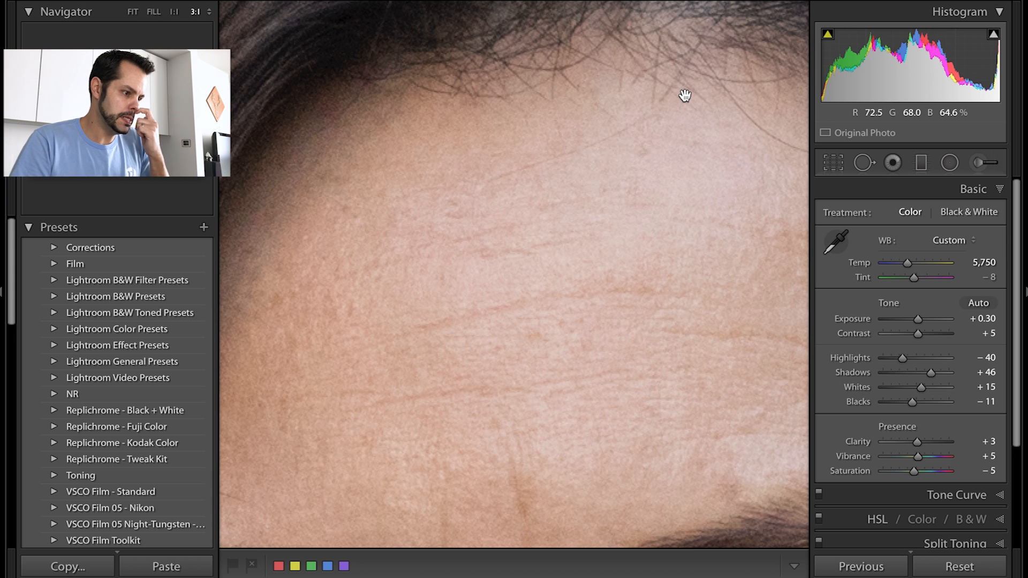
Heal the faint diagonal hair across the upper forehead with one size 11 brush stroke.
key("q")
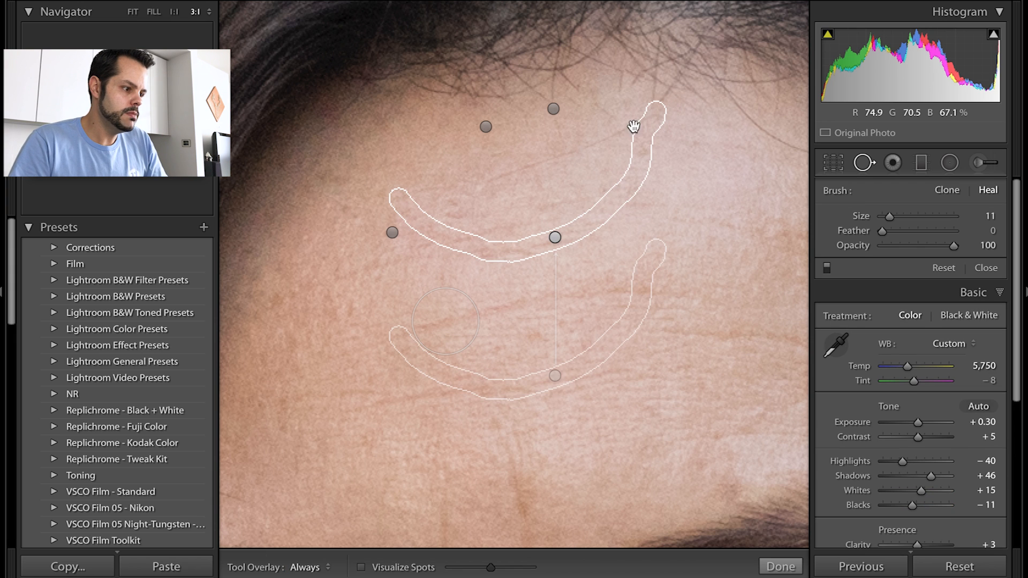
left_click_drag(474, 188, 658, 115)
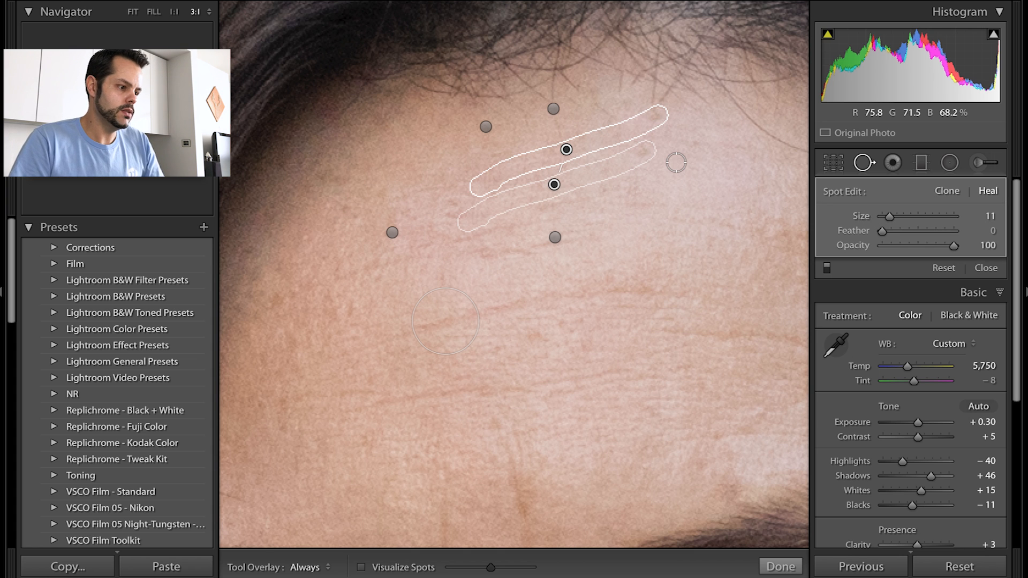
key("q")
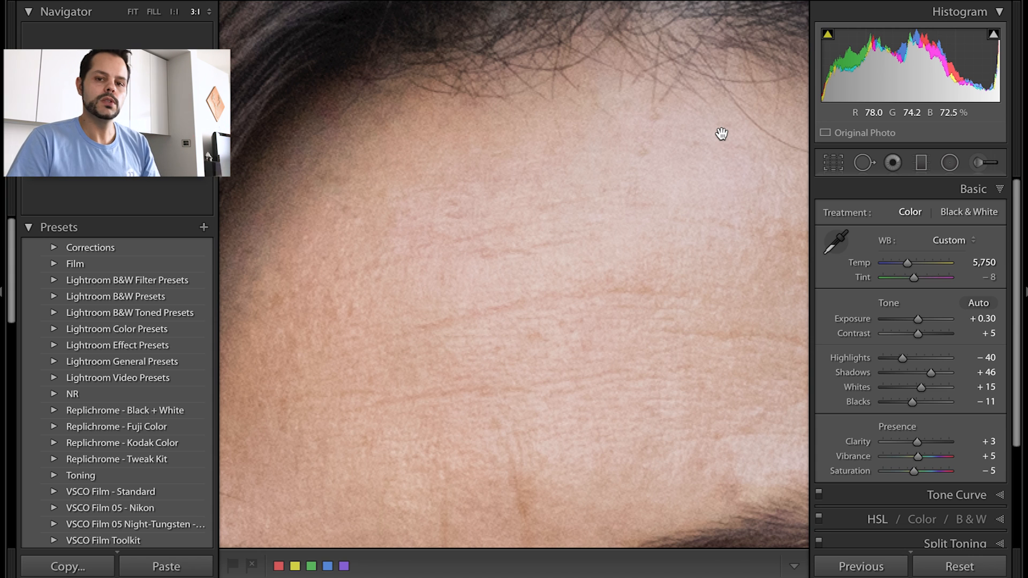
Heal the small hair remnant beneath the hairline with a short size 11 stroke, moving its sample to clear skin below and to the right.
key("q")
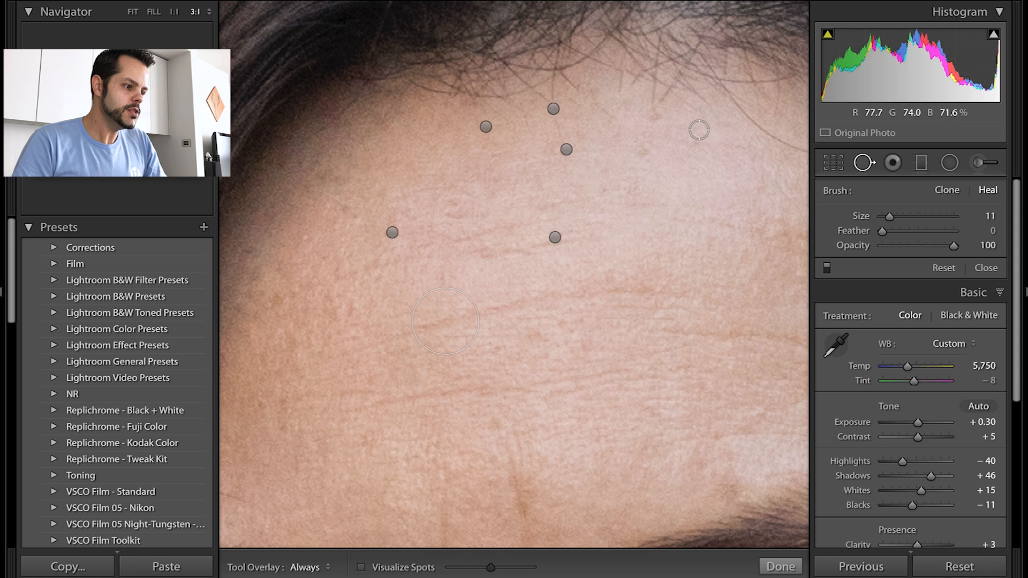
mouse_move(651, 100)
left_mouse_down()
mouse_move(672, 102)
mouse_move(652, 91)
left_mouse_up()
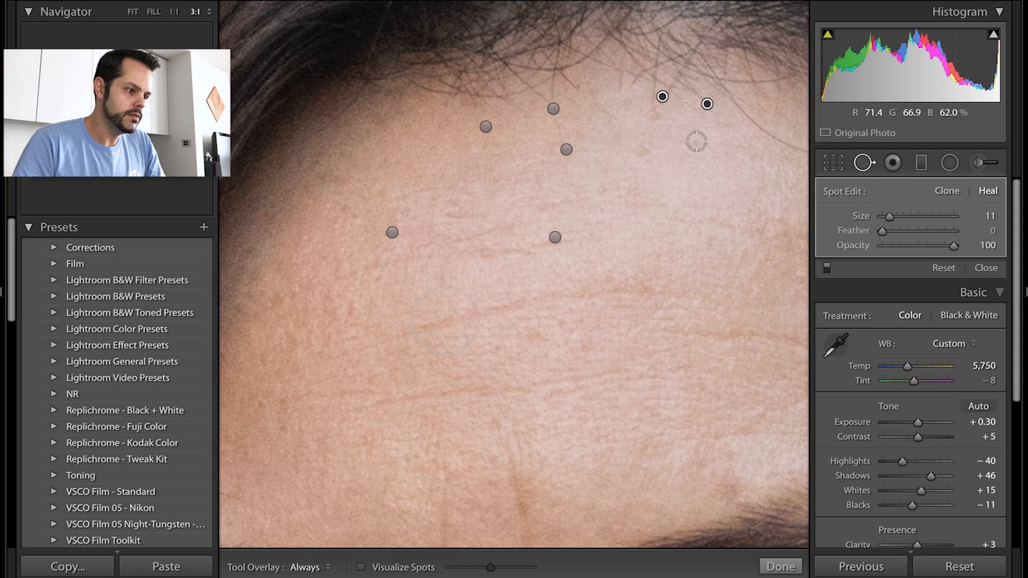
left_click_drag(709, 107, 708, 106)
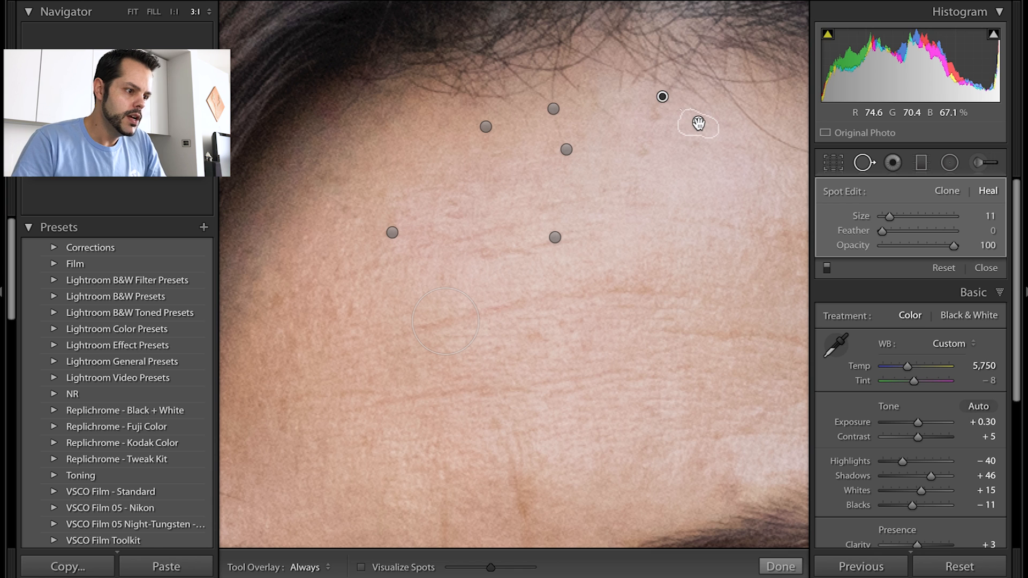
key("q")
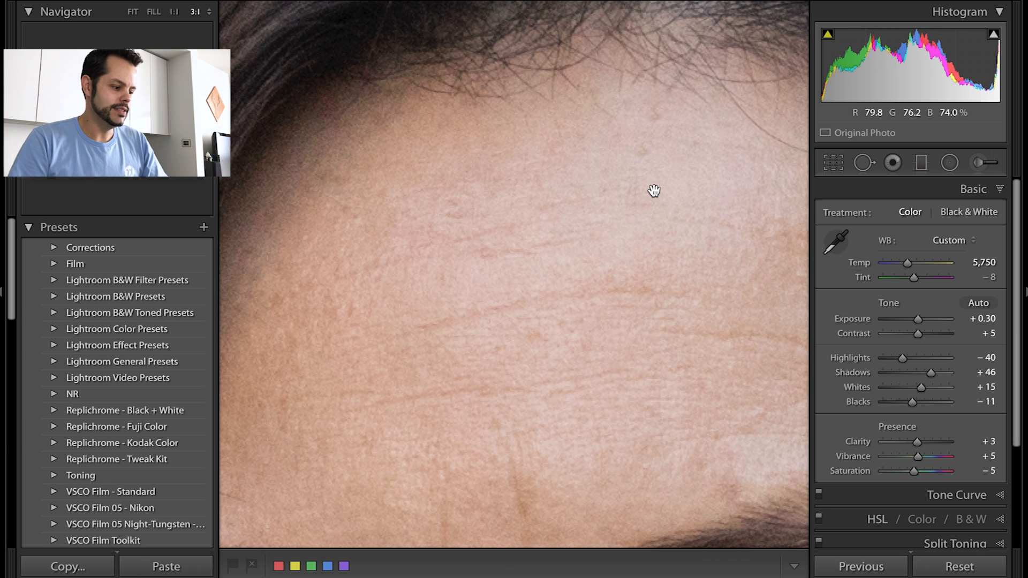
Show the whole portrait and heal the white mark on the road with a size 82 spot, sampling plain asphalt to its left.
left_click(174, 12)
left_click(133, 12)
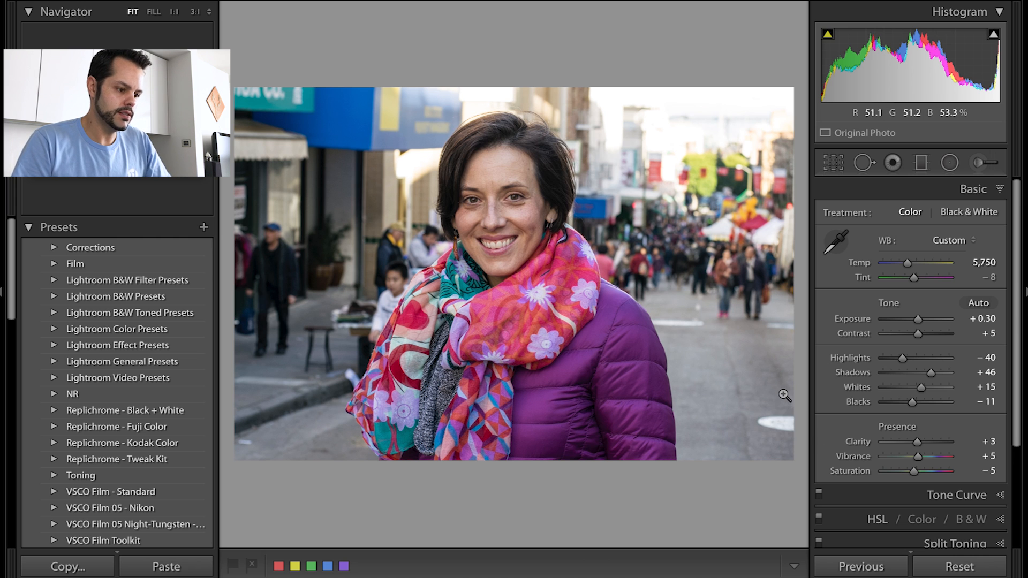
left_click(863, 163)
scroll(782, 422, "up", 10)
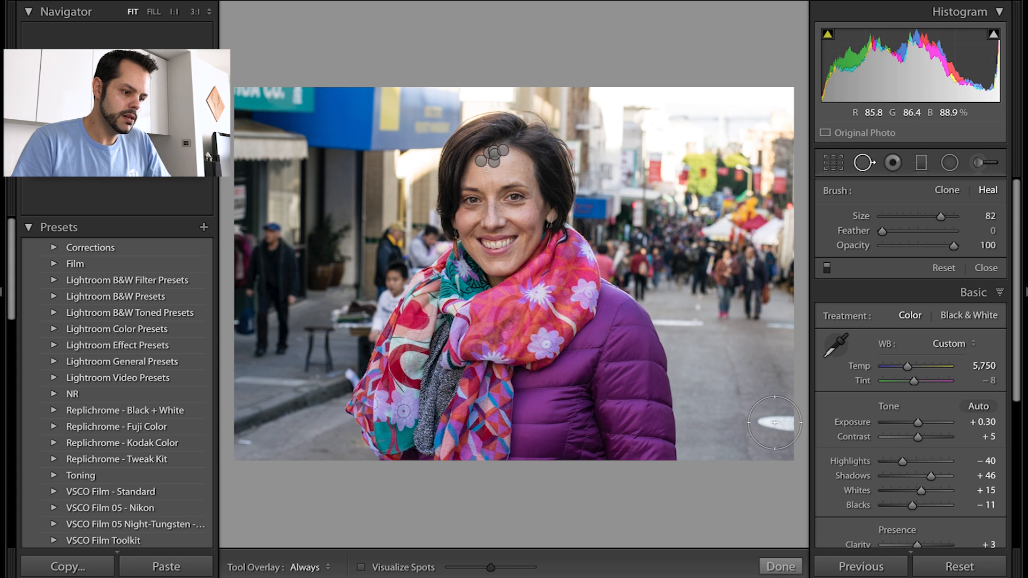
left_click(775, 422)
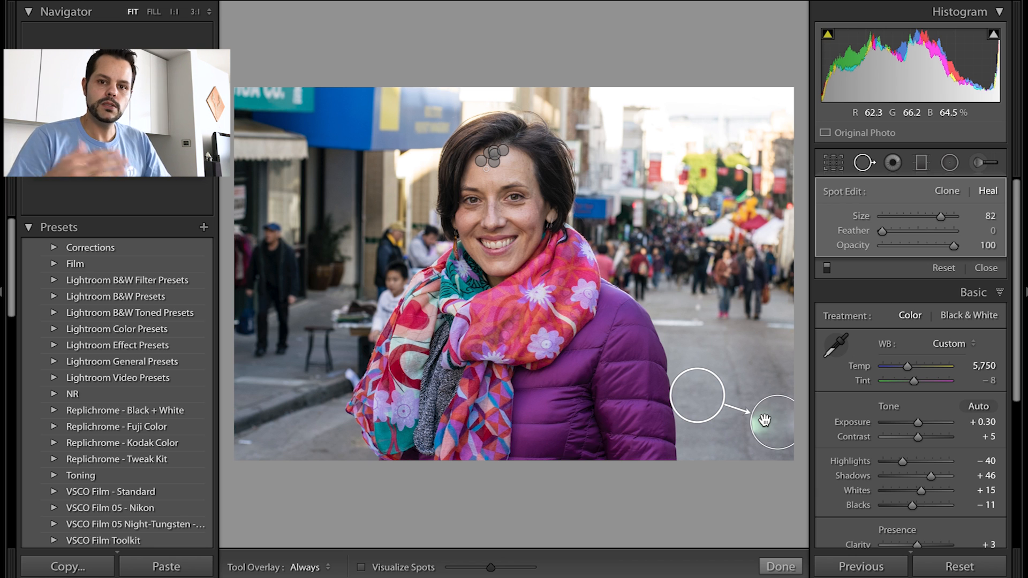
left_click_drag(701, 397, 707, 394)
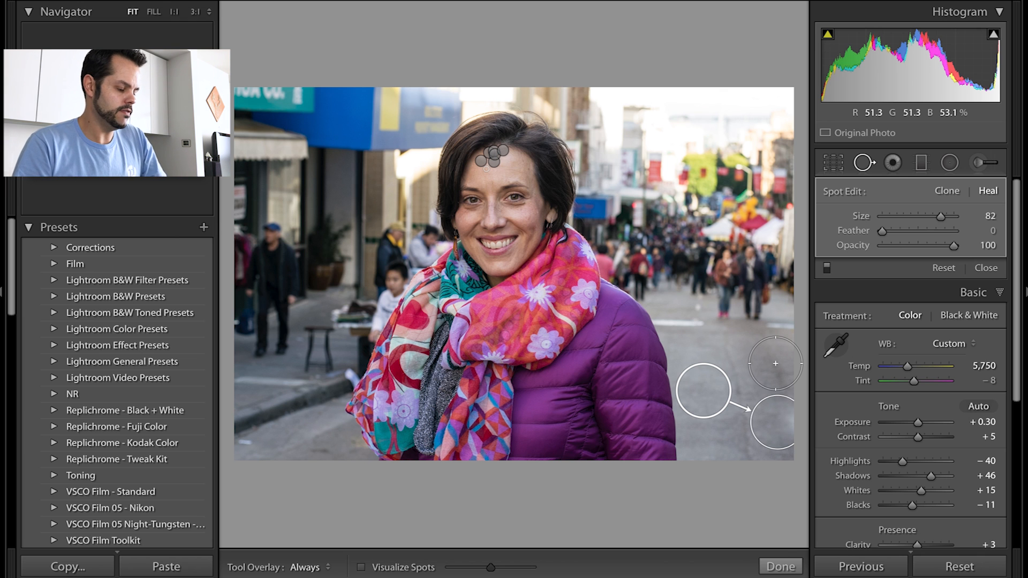
Check the photo's crop frame and the area it cuts off near the road, without changing the crop.
key("r")
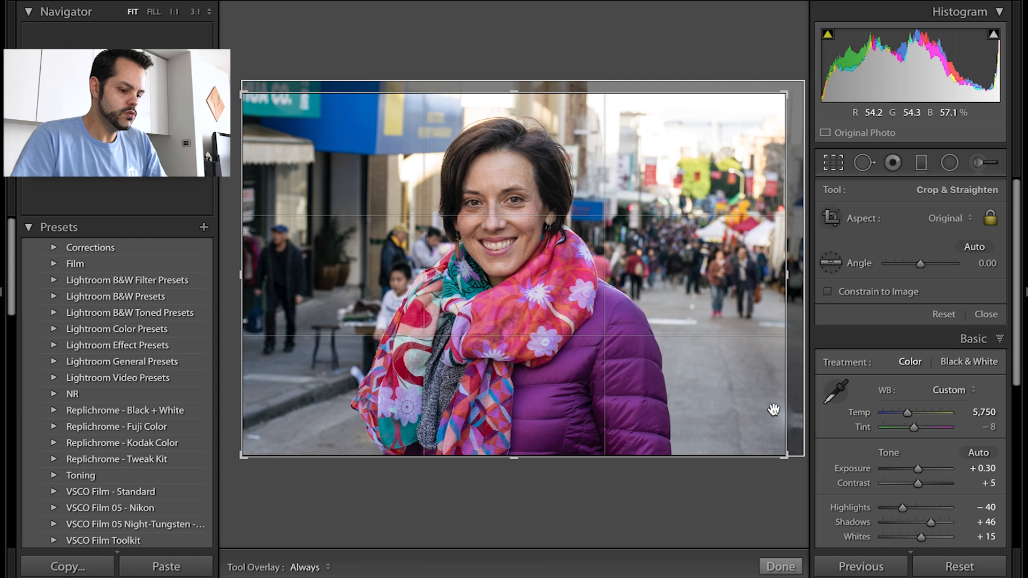
key("Return")
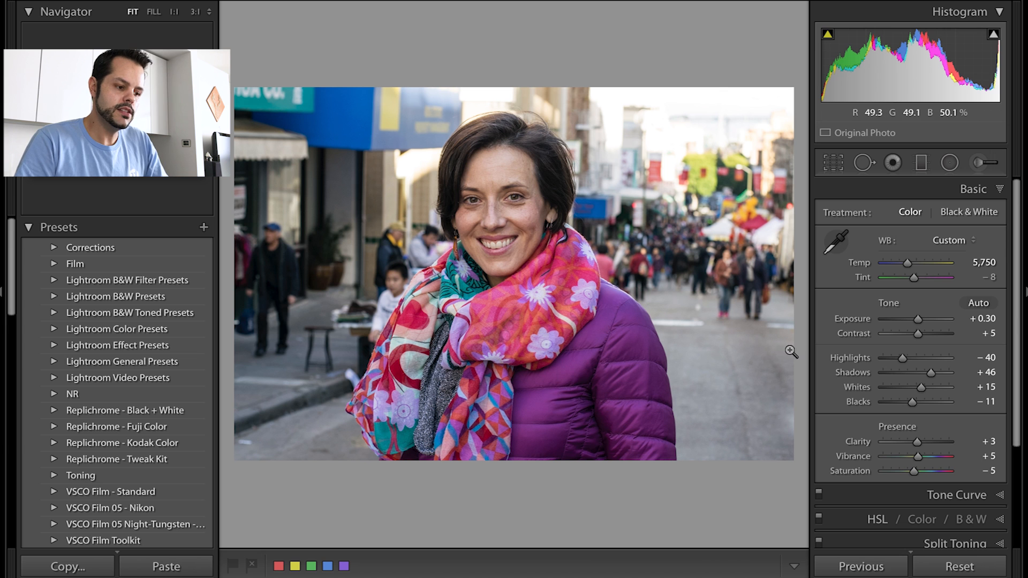
key("r")
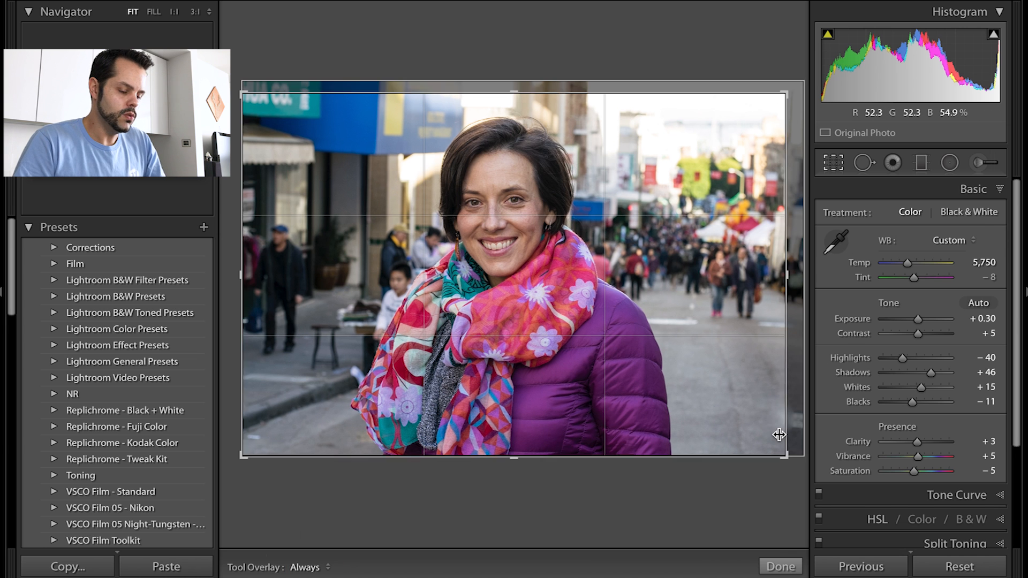
key("r")
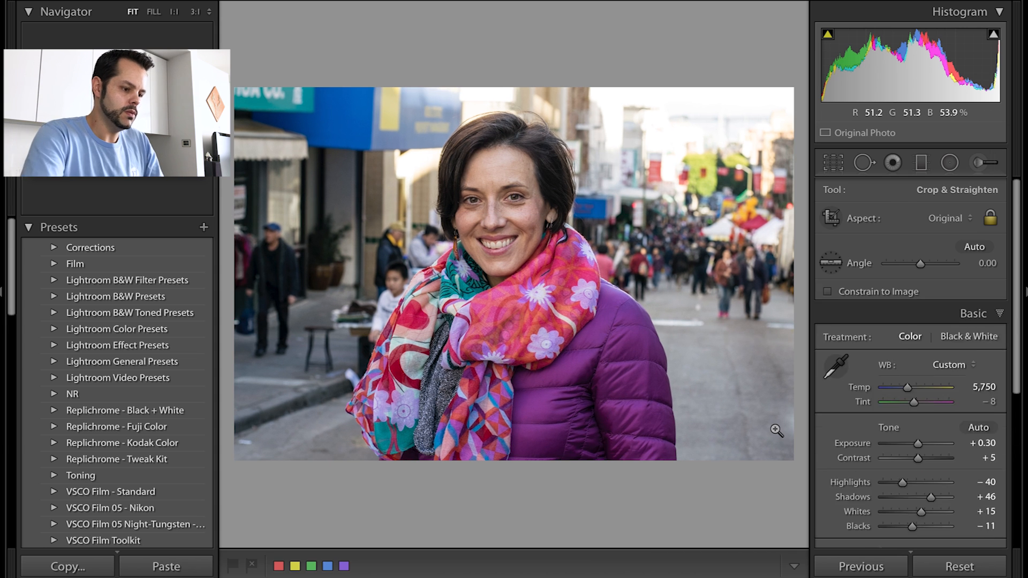
Resize the healed spot on the road to 80 and move its sample to the asphalt just above it.
key("q")
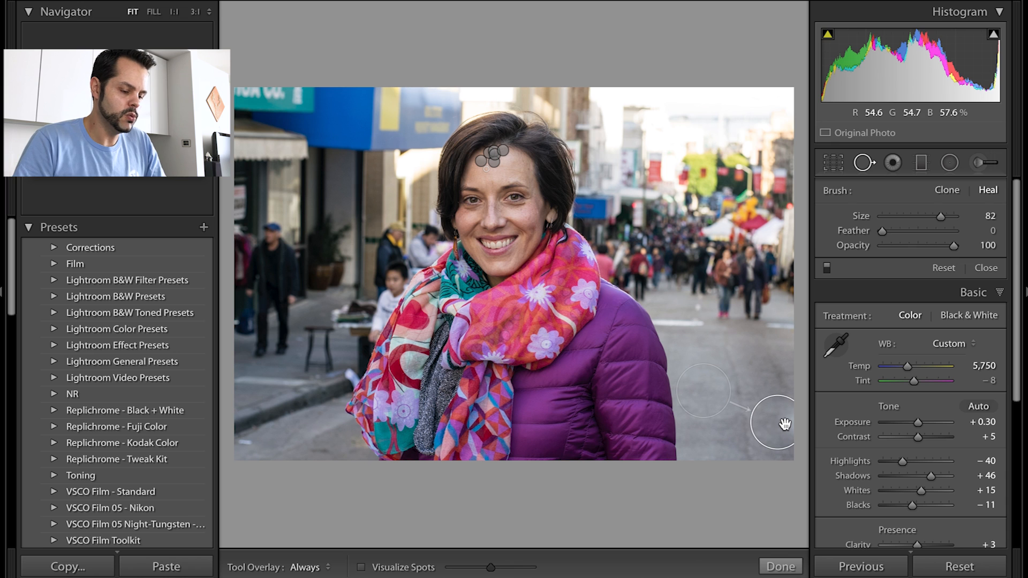
left_click(775, 429)
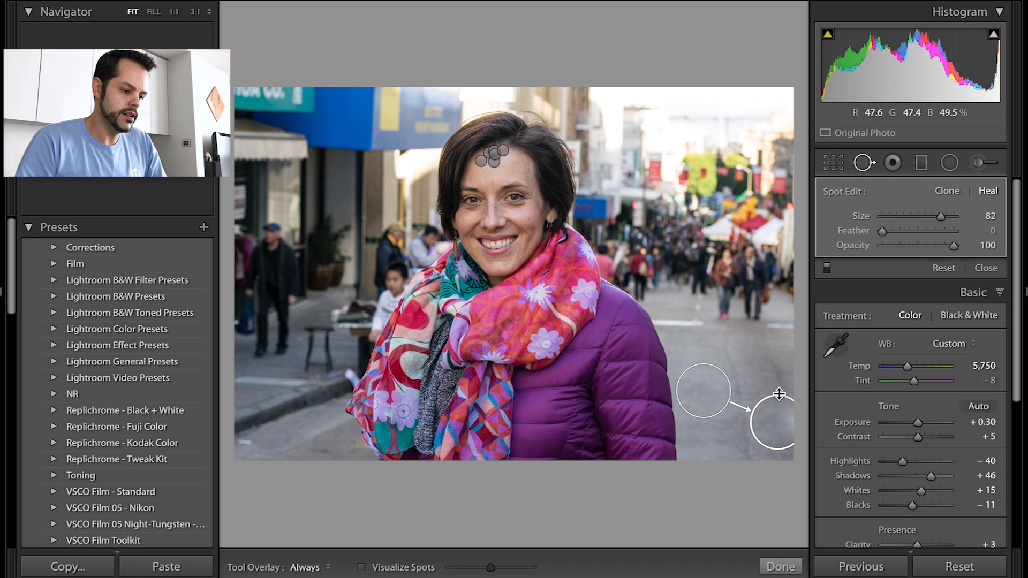
mouse_move(780, 395)
left_mouse_down()
mouse_move(777, 375)
mouse_move(781, 403)
left_mouse_up()
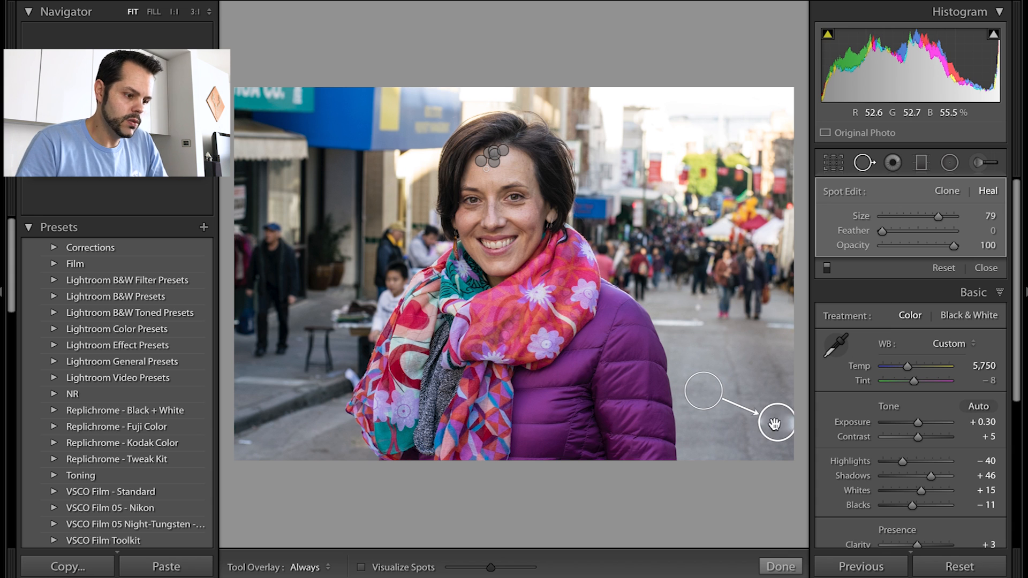
left_click_drag(781, 406, 780, 400)
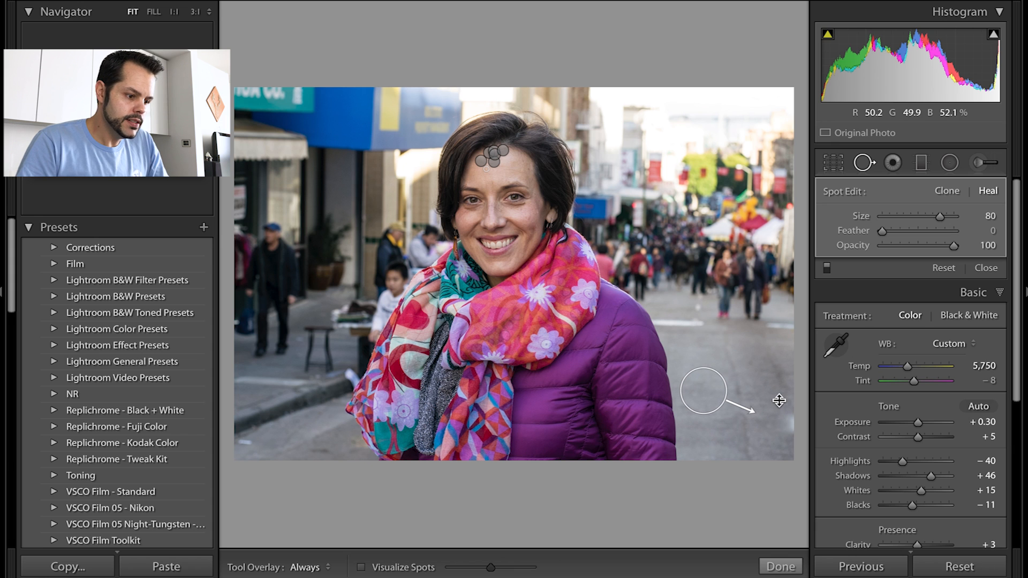
left_click_drag(708, 389, 766, 368)
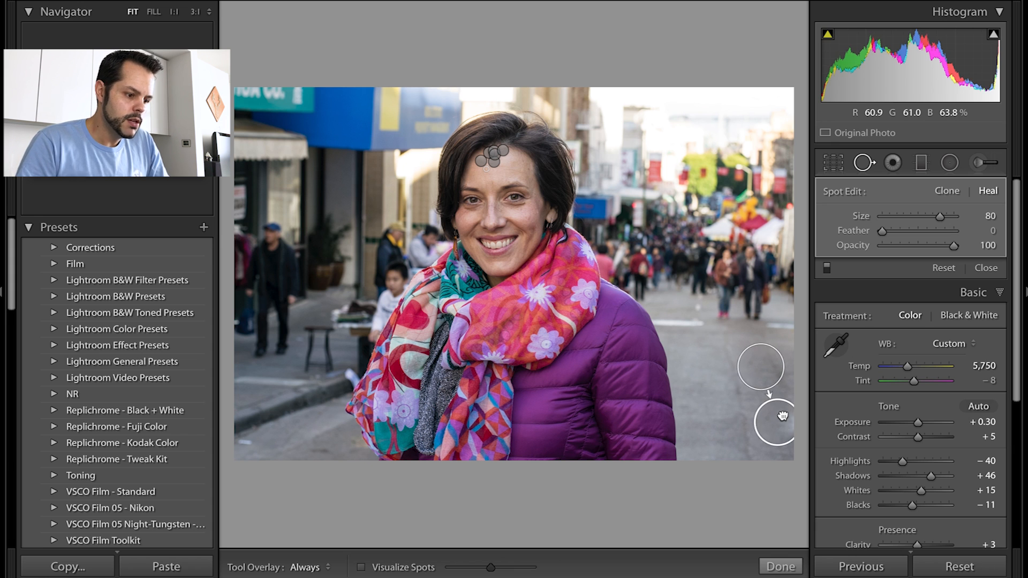
Enlarge the healed spot on the road to size 82 and close the Spot Removal tool.
left_click_drag(755, 419, 779, 419)
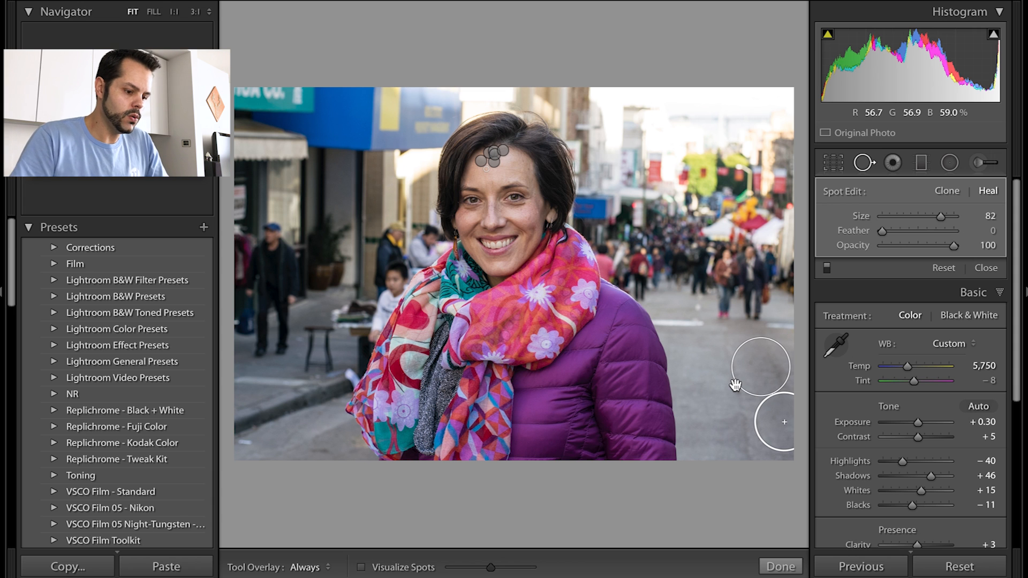
key("Return")
key("q")
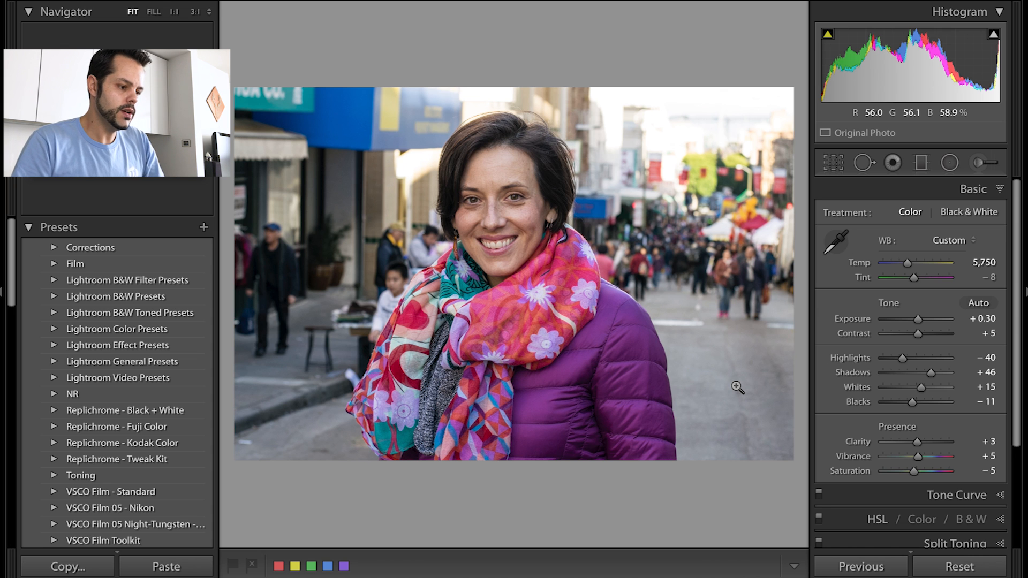
Widen the portrait's crop frame outward from its upper-right corner and enlarge the road's healed spot to size 85.
key("r")
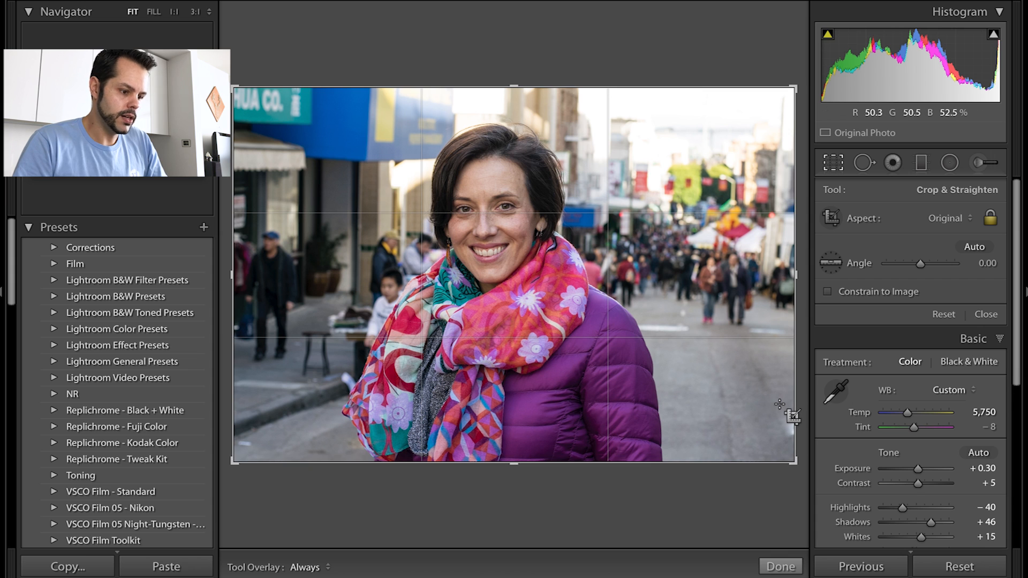
key("q")
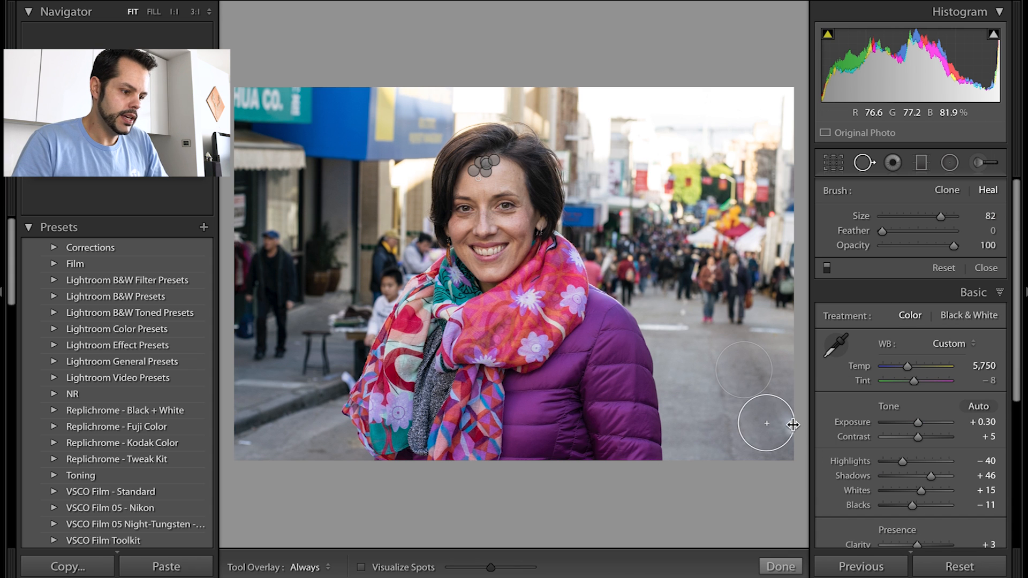
left_click_drag(800, 424, 802, 424)
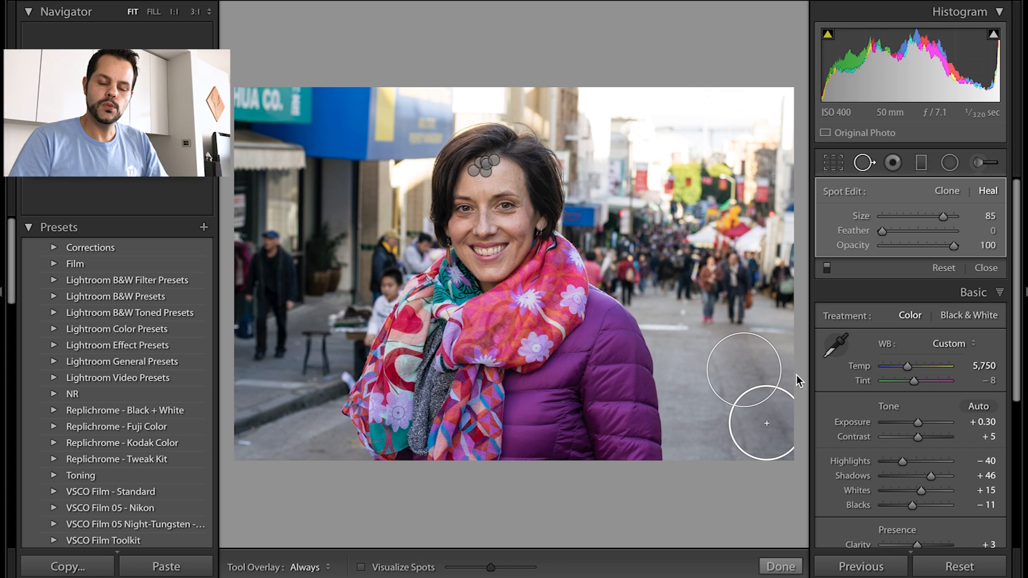
Tighten the portrait's crop slightly inward from its upper-right corner and apply it.
key("r")
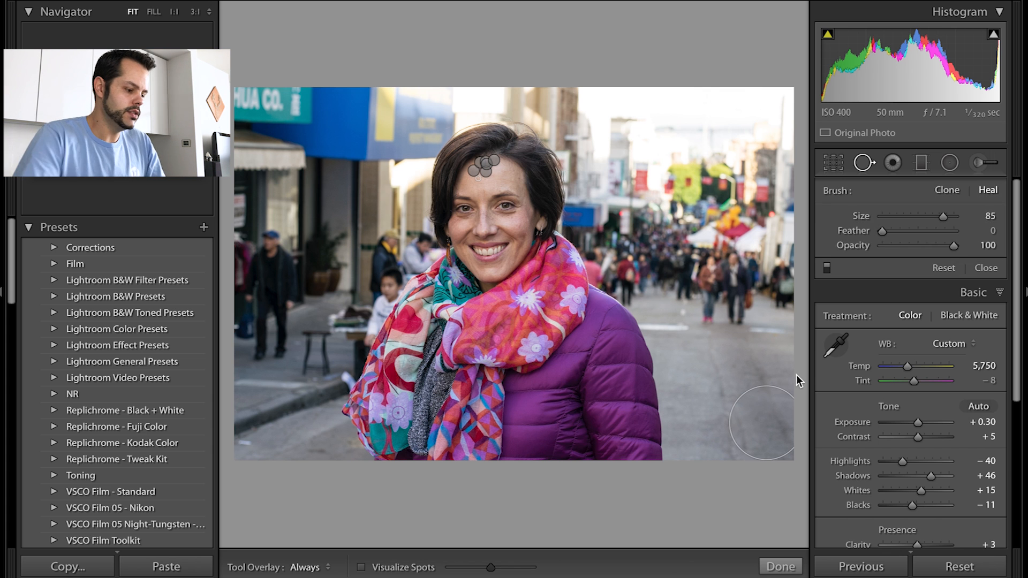
left_click_drag(793, 88, 787, 97)
key("r")
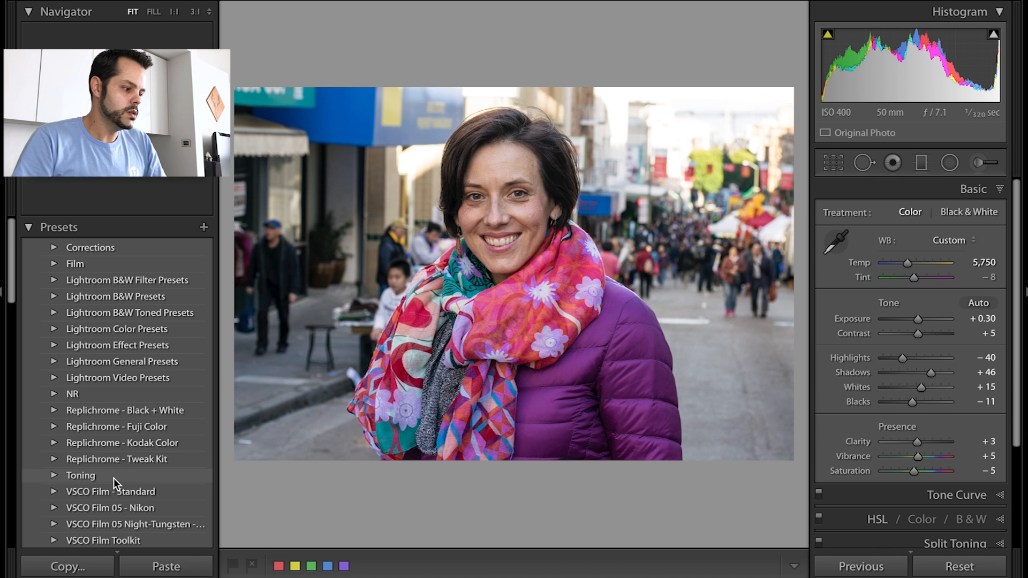
Delete the healed spot on the road to compare with the original mark, and undo the deletion.
scroll(114, 478, "down", 10)
scroll(113, 478, "down", 10)
scroll(85, 377, "up", 6)
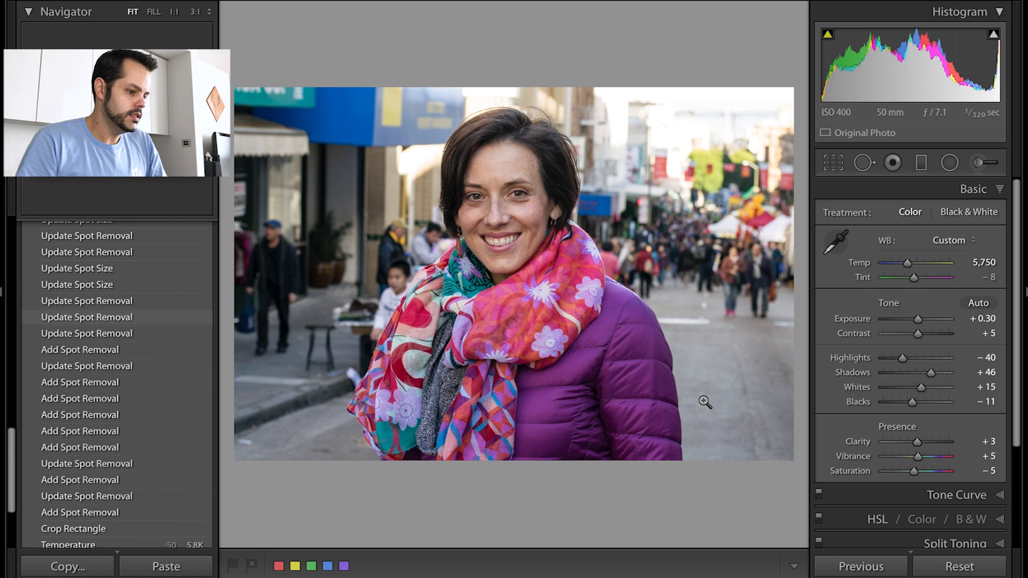
key("q")
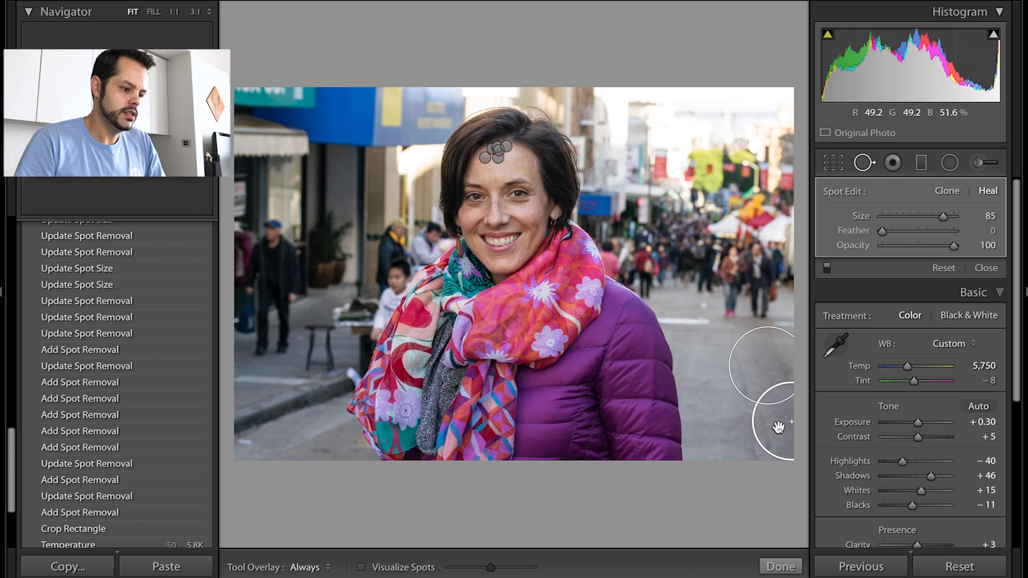
key("Delete")
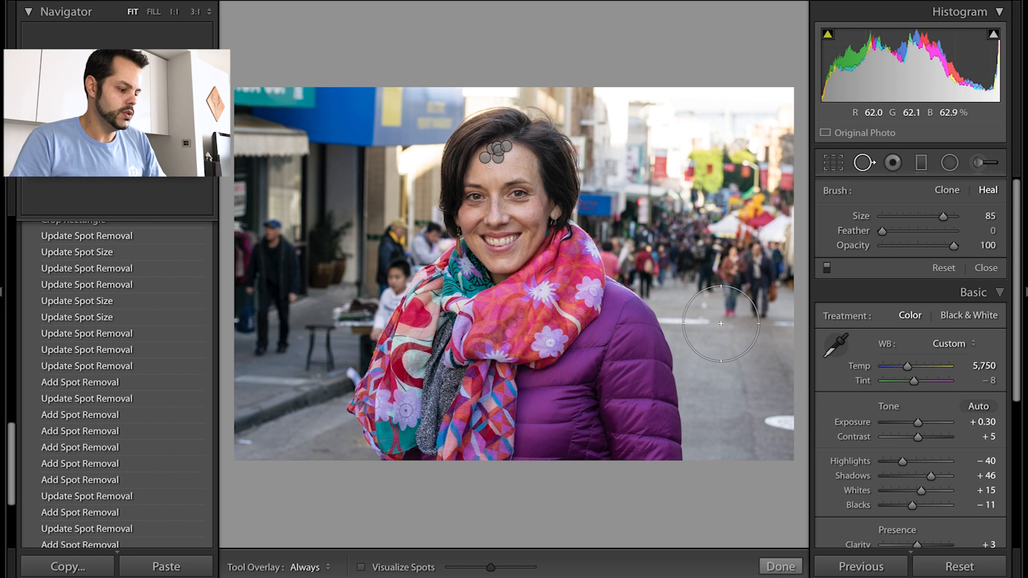
key("ctrl+z")
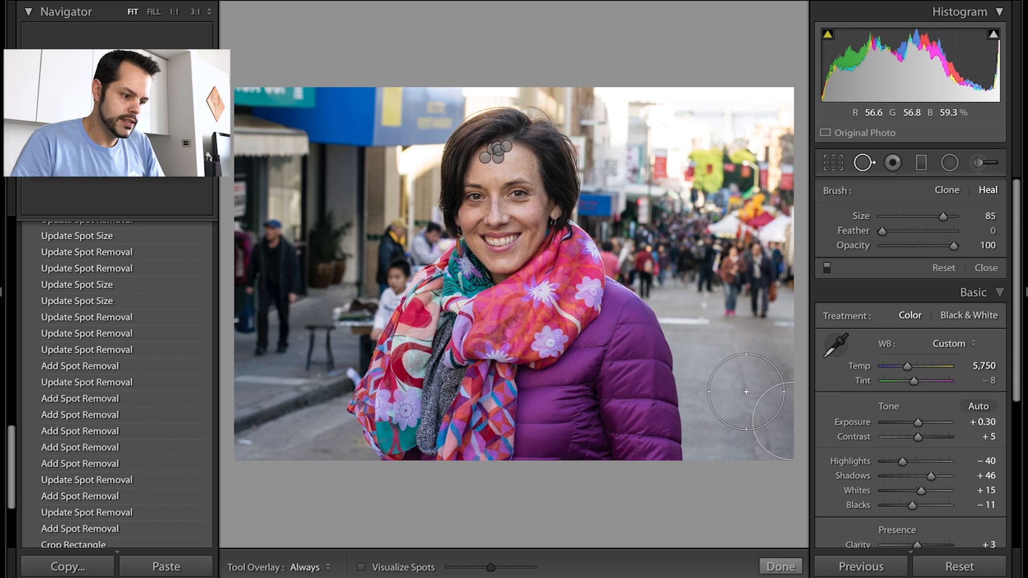
Move the road spot's sample slightly to the right on the plain asphalt and finish editing the spot.
left_click(776, 416)
left_click_drag(765, 378, 769, 377)
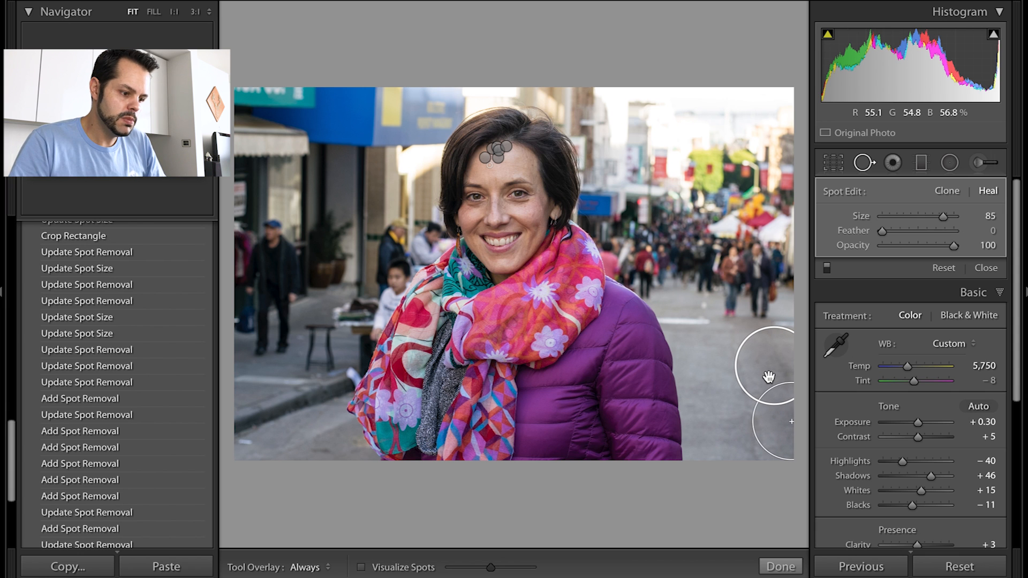
key("Return")
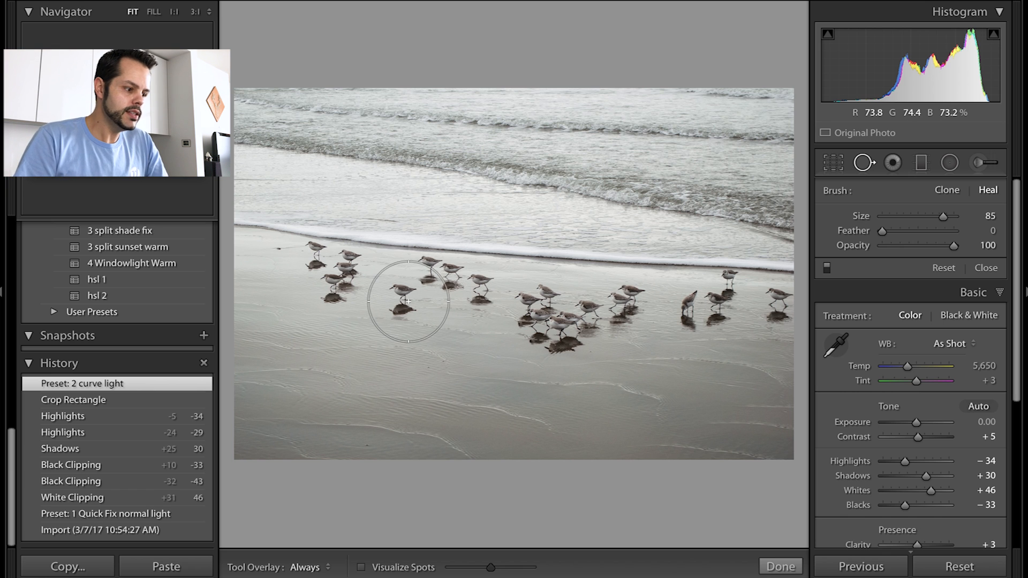
Clone out the lone shorebird and its reflection on the wet sand with a single size 80 spot.
key("space")
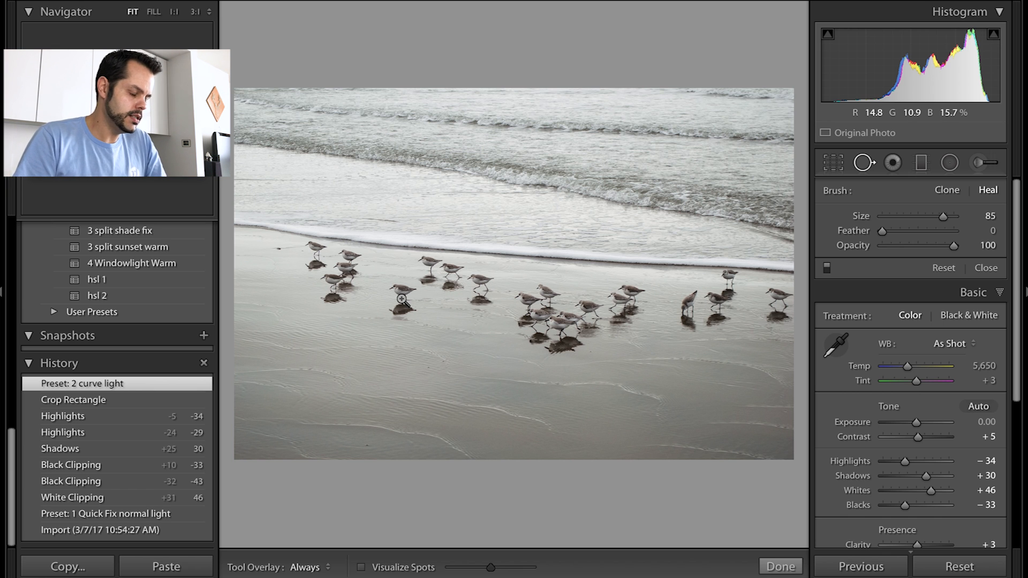
left_click(402, 299)
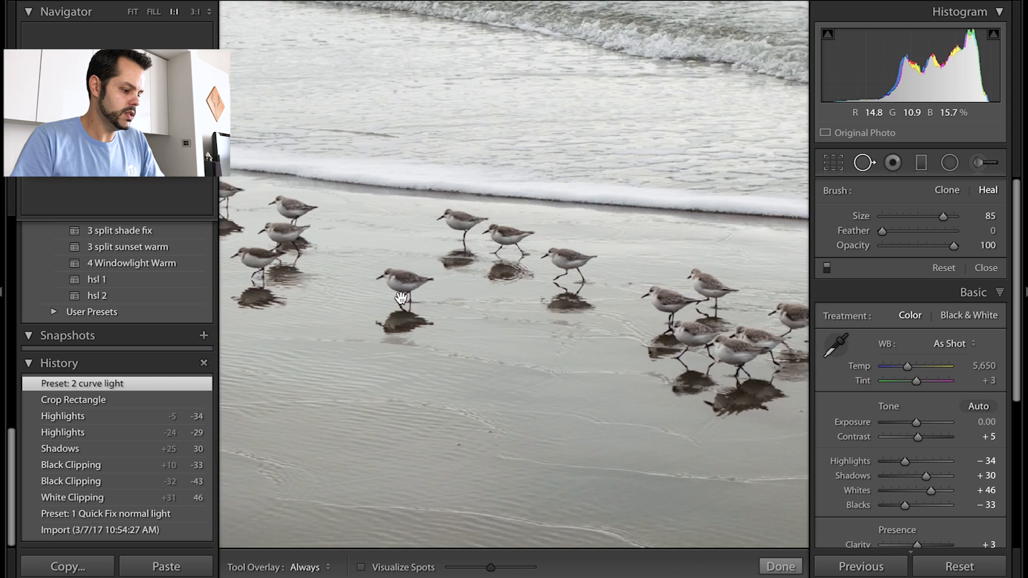
scroll(384, 309, "down", 5)
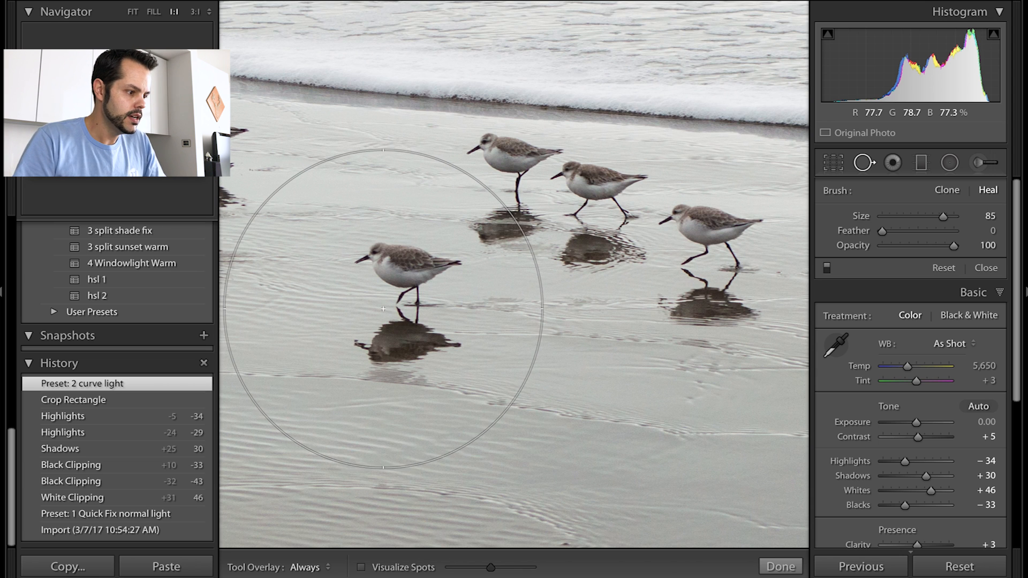
scroll(385, 310, "down", 1)
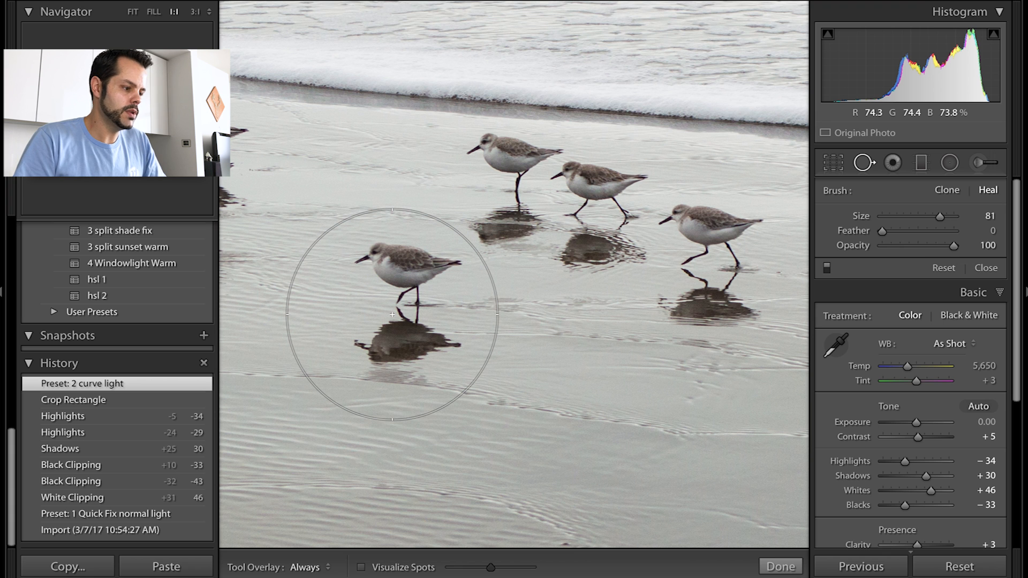
scroll(400, 303, "down", 1)
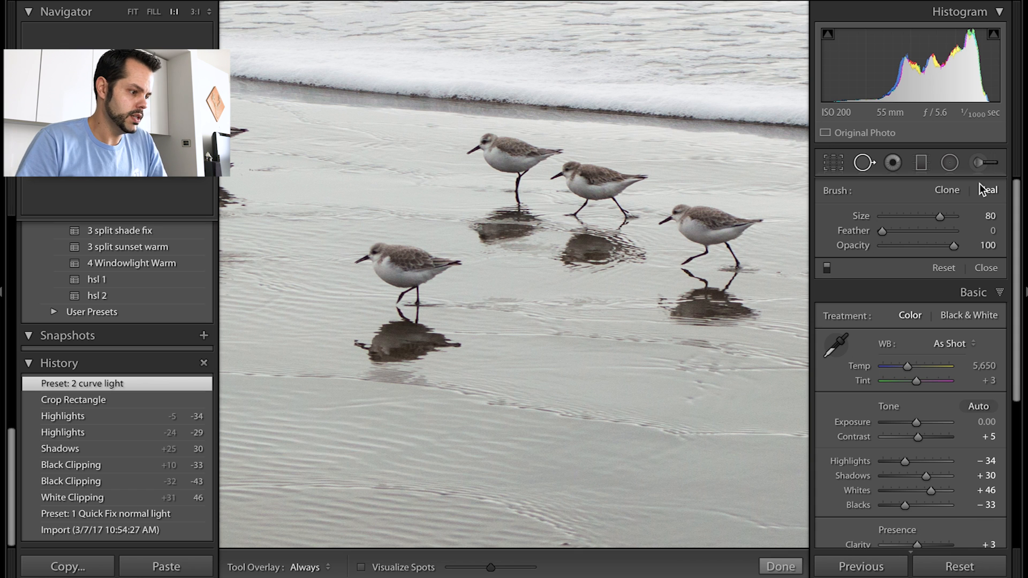
left_click(948, 192)
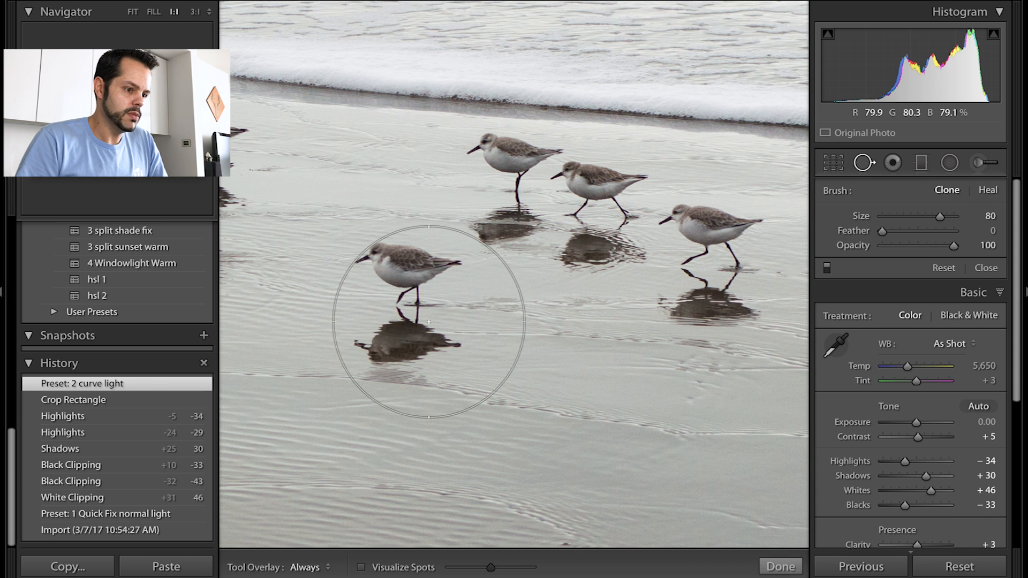
left_click(393, 313)
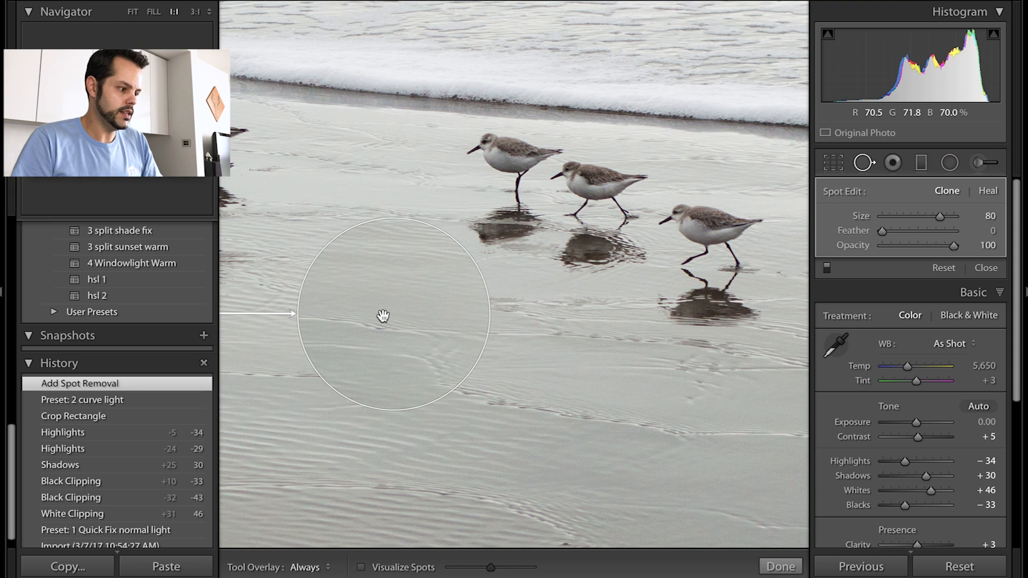
Move the spot's sample slightly up and to the right on the wet sand and switch the spot to Heal.
key("space")
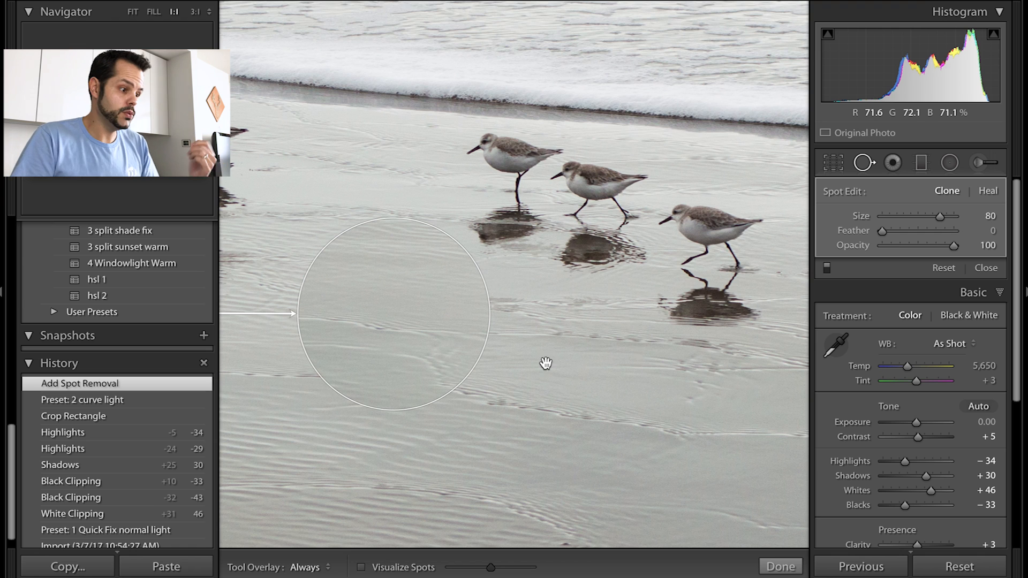
left_click(547, 365)
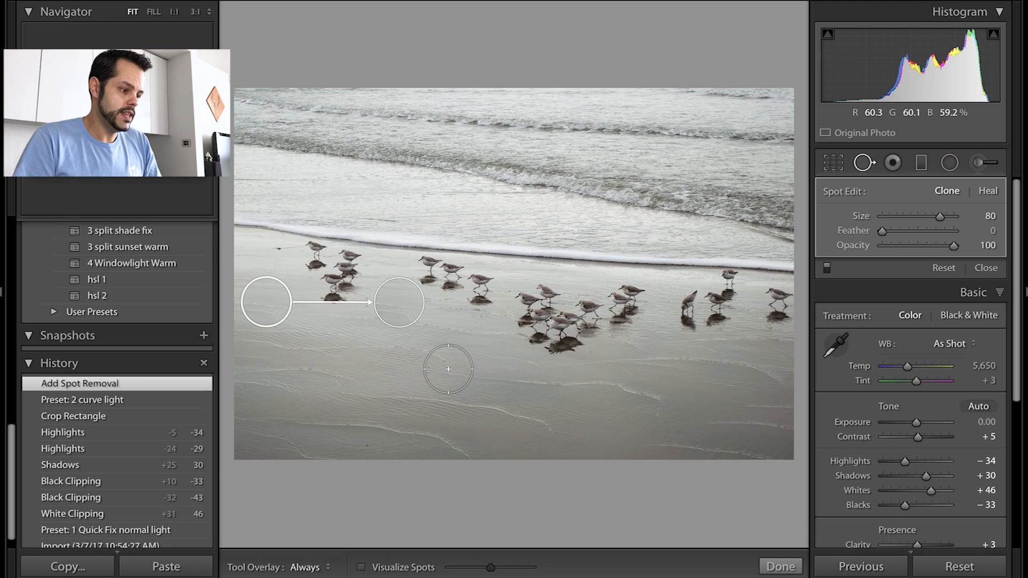
mouse_move(267, 306)
left_mouse_down()
mouse_move(311, 349)
mouse_move(445, 340)
mouse_move(411, 357)
mouse_move(280, 332)
mouse_move(277, 293)
left_mouse_up()
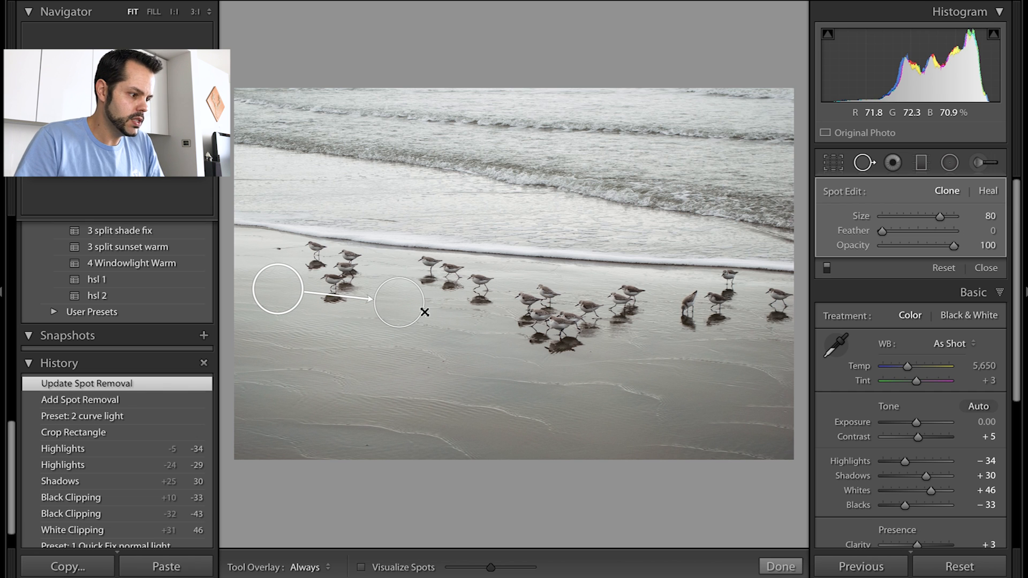
left_click(987, 193)
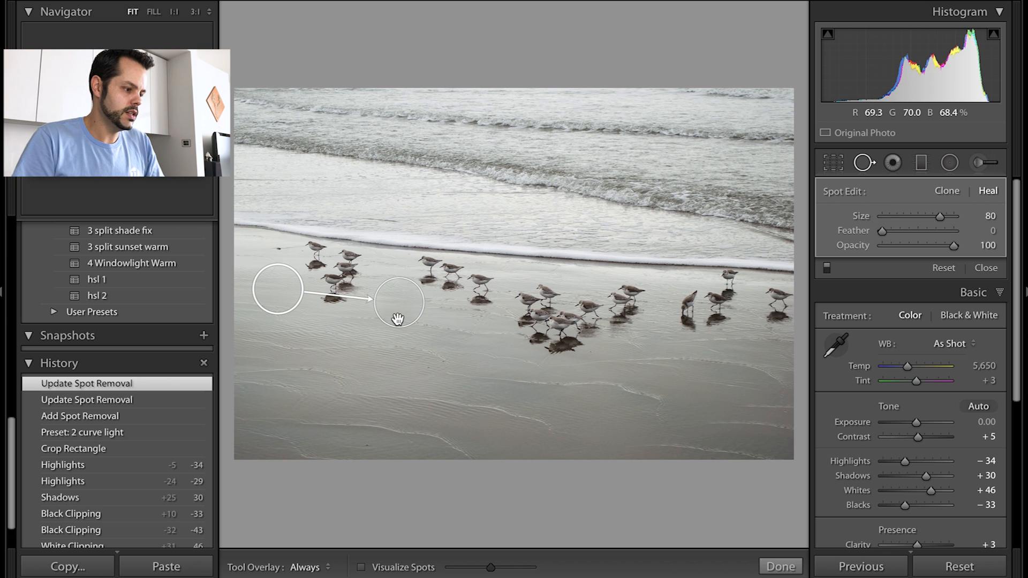
Inspect the healed sand's edges up close, reselect the spot and set the tool overlay to Never.
key("z")
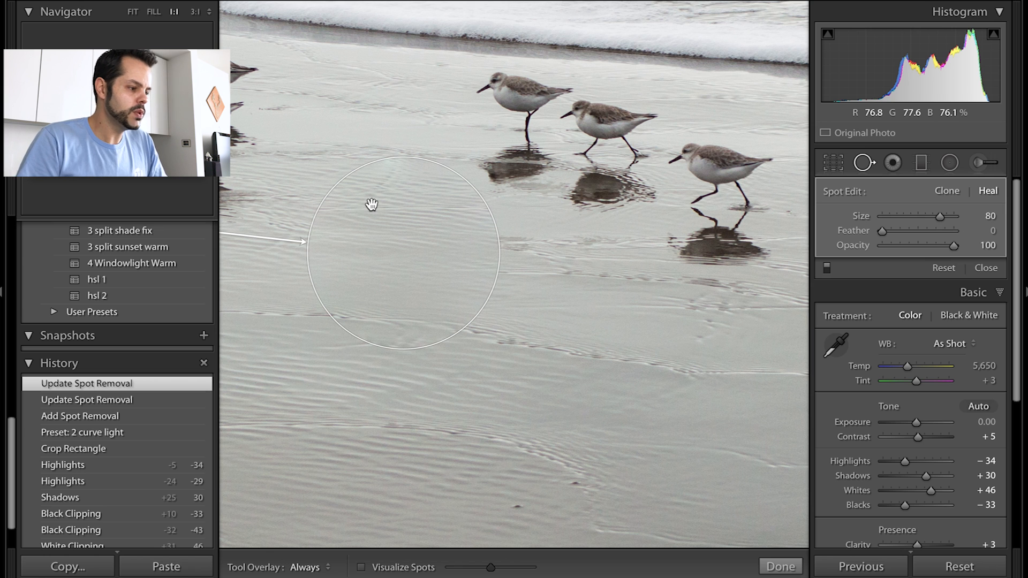
key("q")
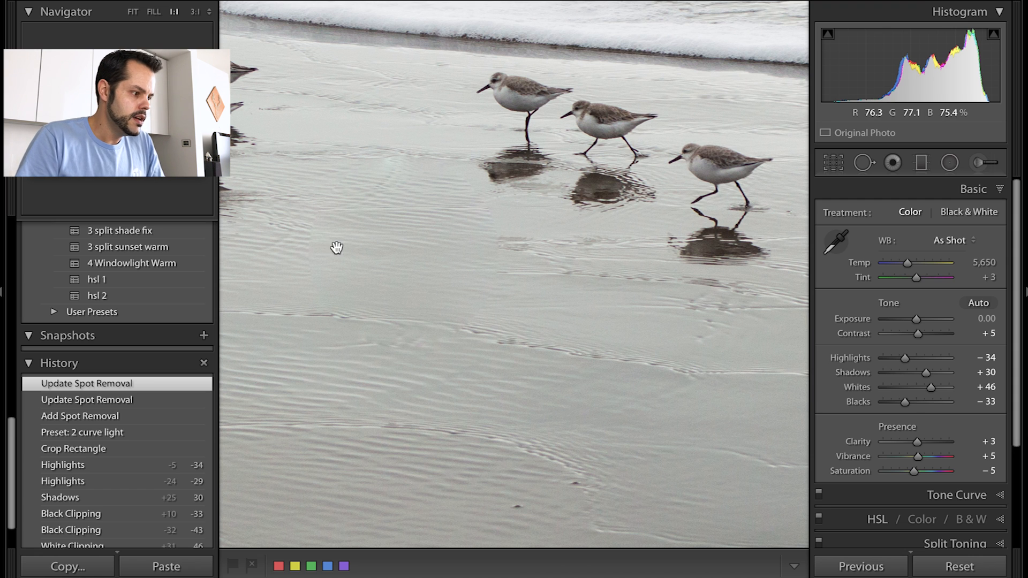
key("q")
left_click(371, 251)
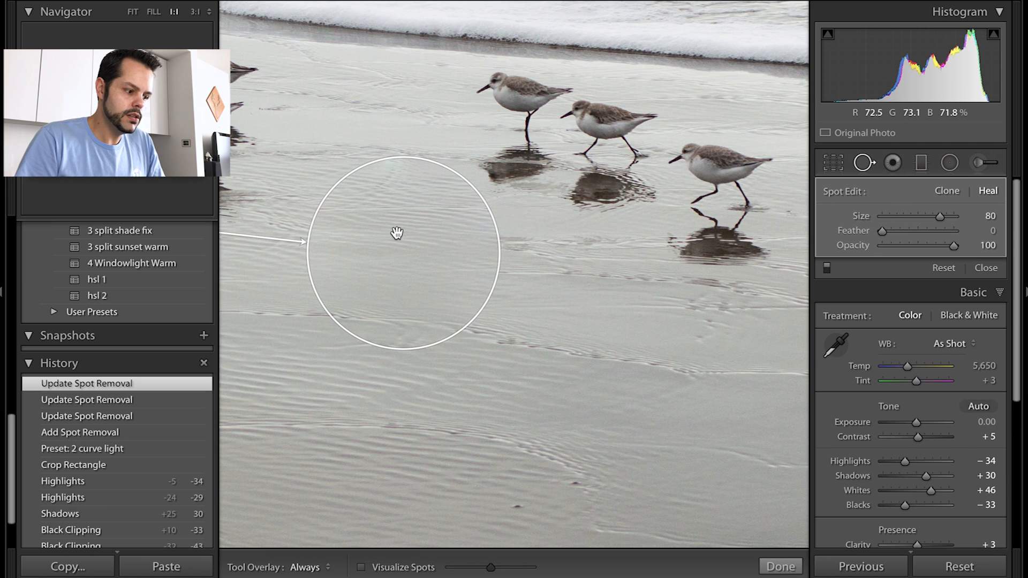
left_click(325, 569)
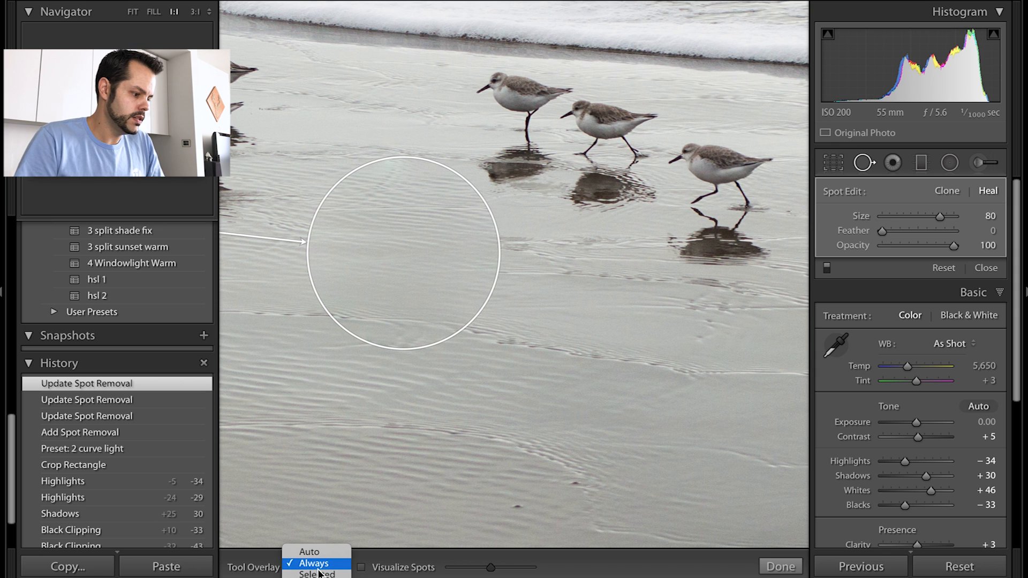
left_click(319, 577)
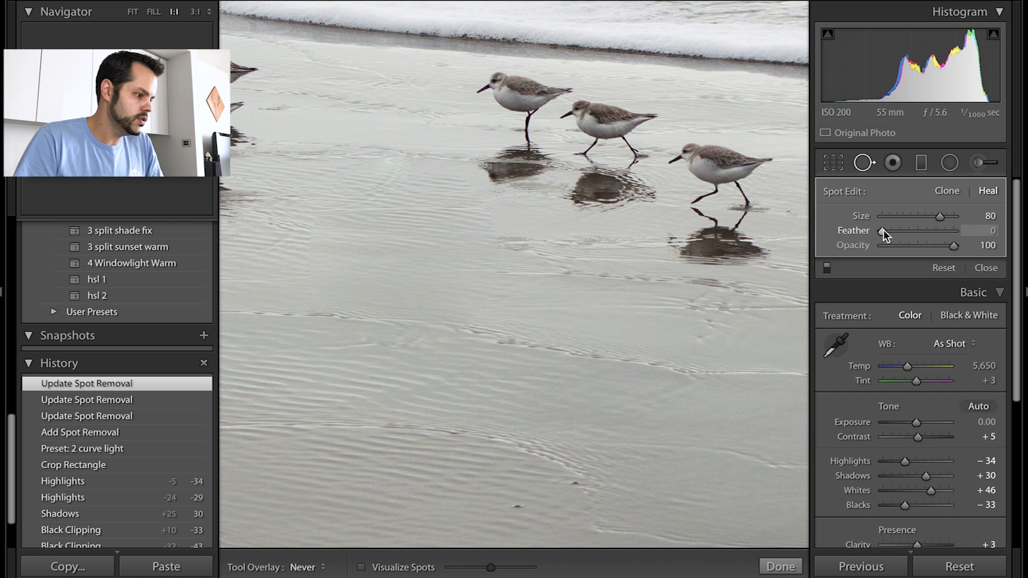
Raise the healed sand spot's feather to 50 and set the tool overlay to Auto.
left_click_drag(883, 231, 919, 233)
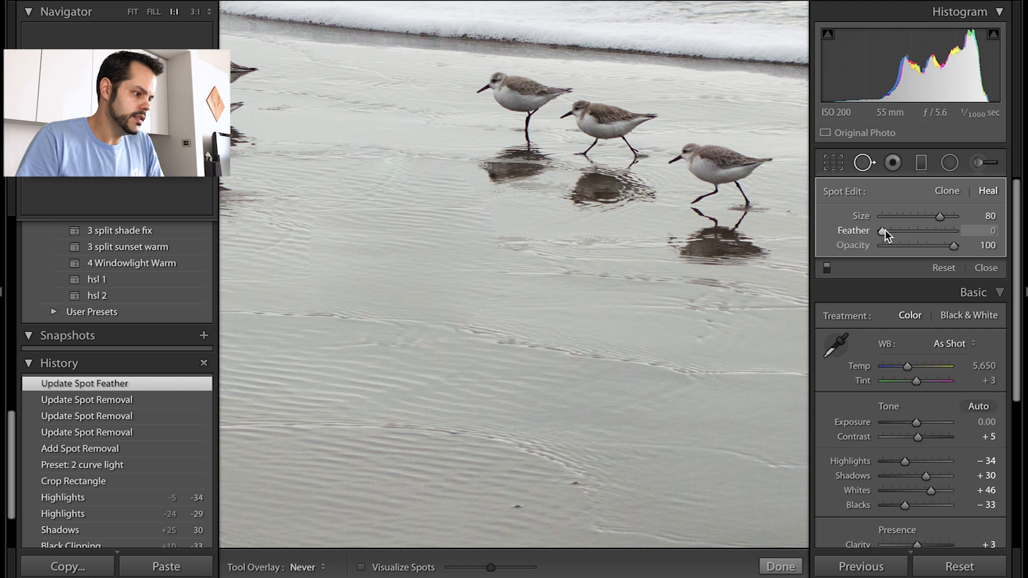
left_click_drag(885, 230, 923, 234)
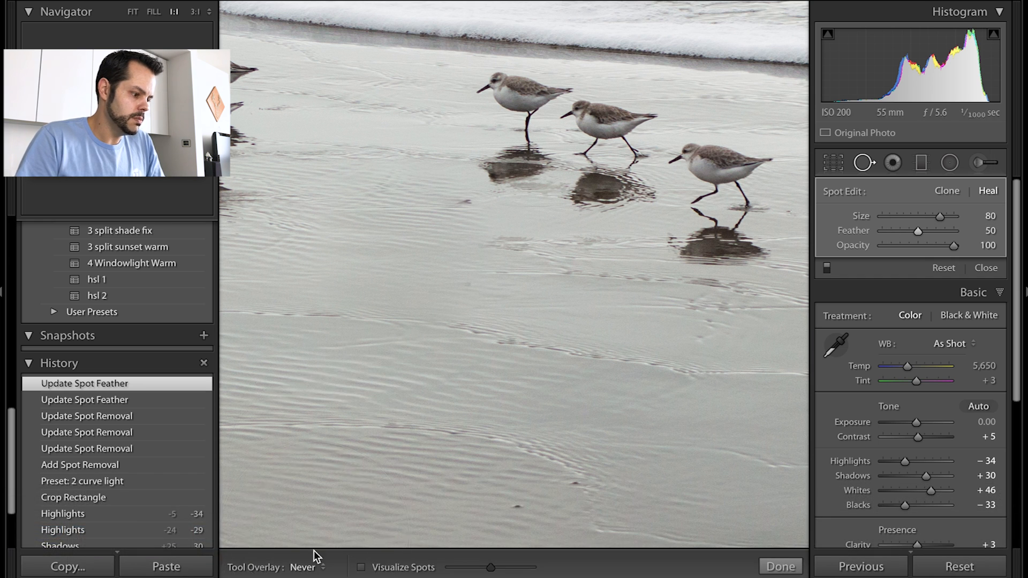
left_click(312, 567)
left_click(316, 533)
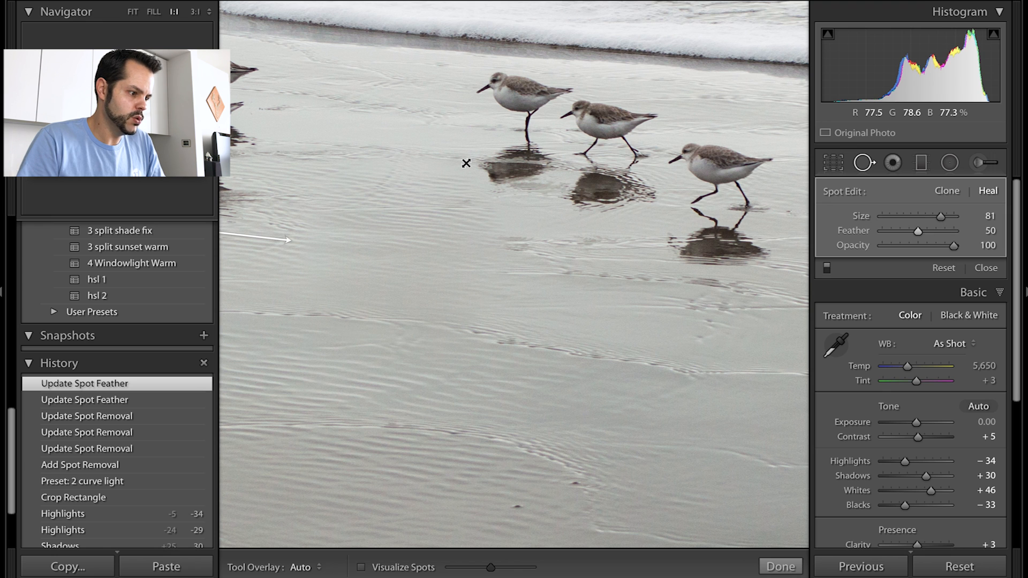
Enlarge the healed spot on the sand to size 81 and check its blending in full and close view.
left_click_drag(467, 162, 468, 163)
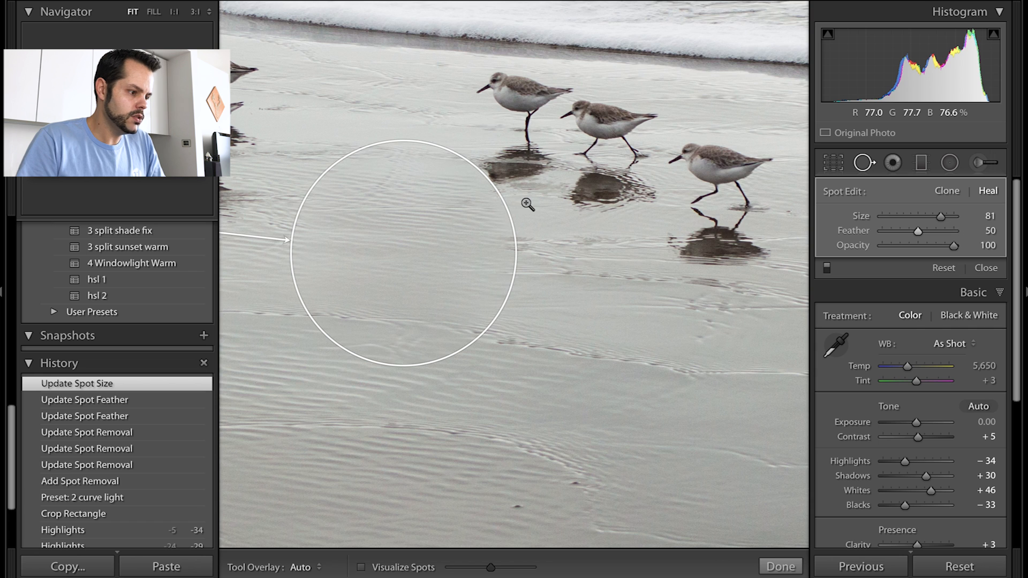
left_click(528, 204)
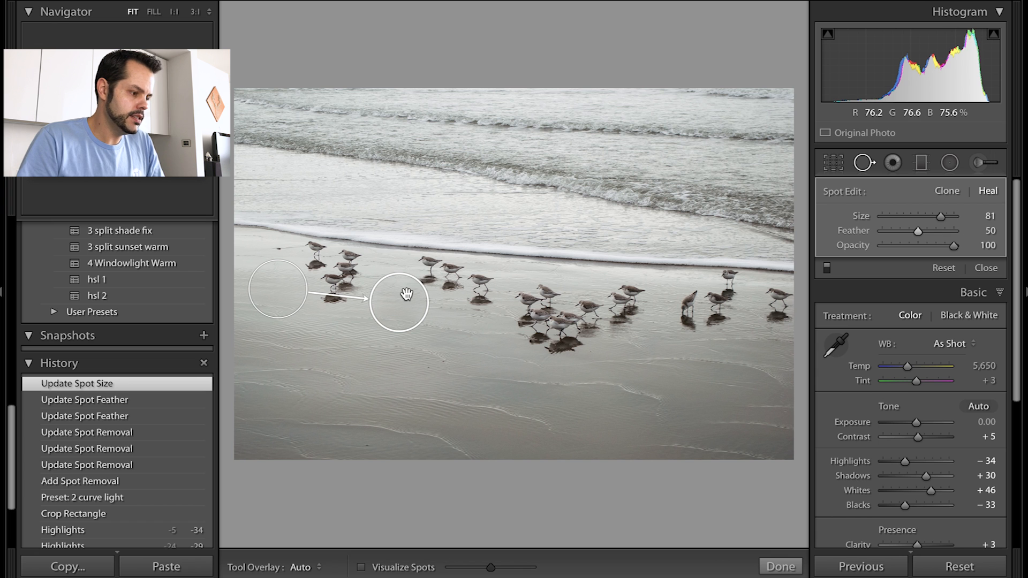
key("z")
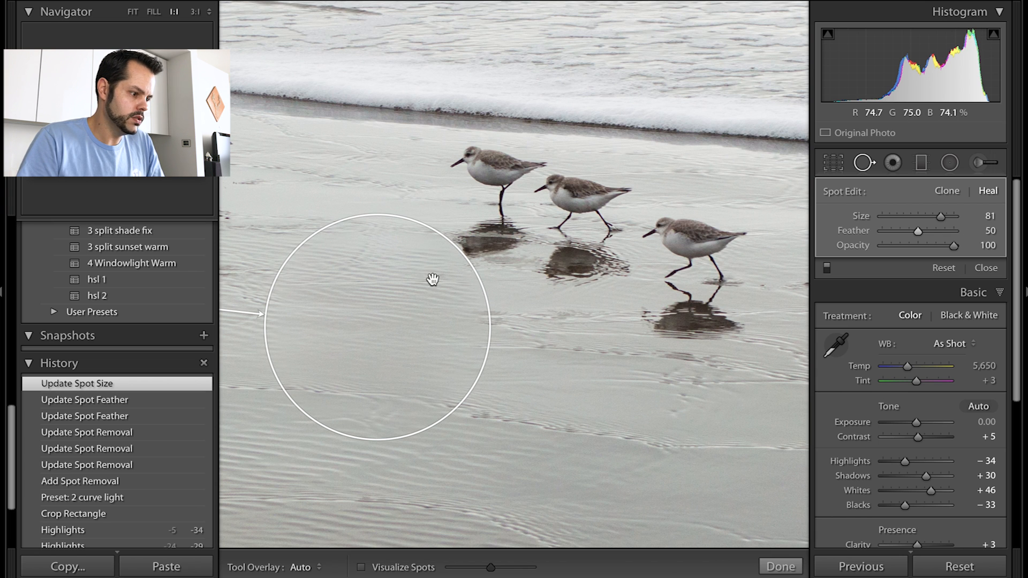
Reselect the healed sand spot, close Spot Removal and examine the cleaned area beside the birds in close and full view.
left_click(464, 306)
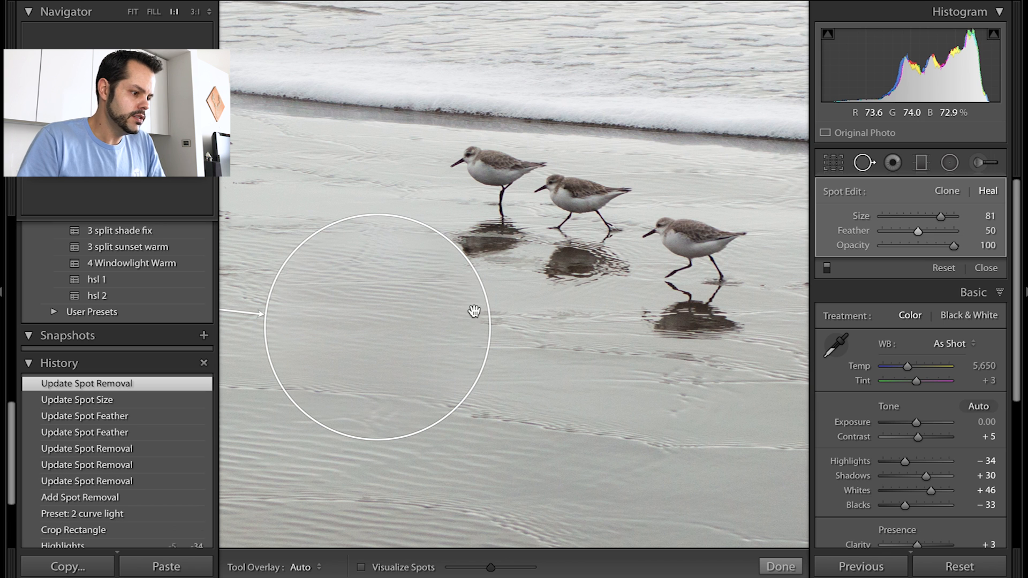
left_click(598, 327)
key("q")
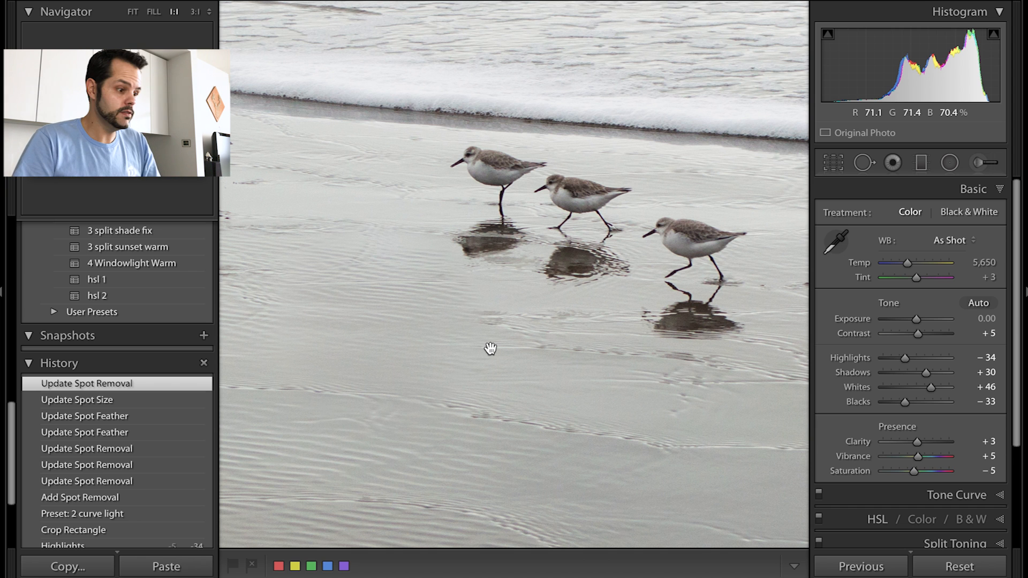
left_click(559, 357)
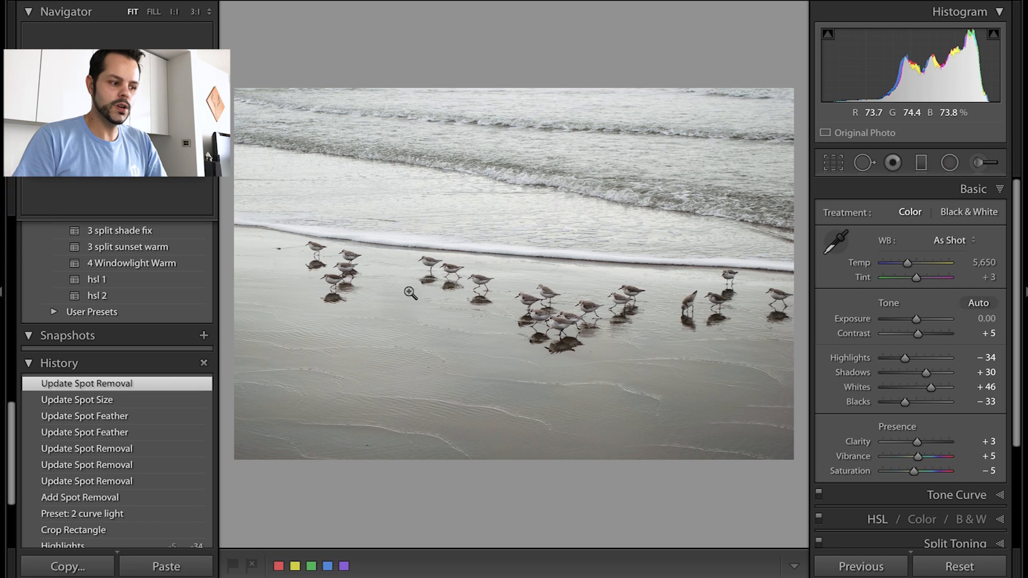
Reopen Spot Removal on the foreground sand, set the brush size to 51 and paint a long Heal stroke along the pale ripple line.
left_click(374, 425)
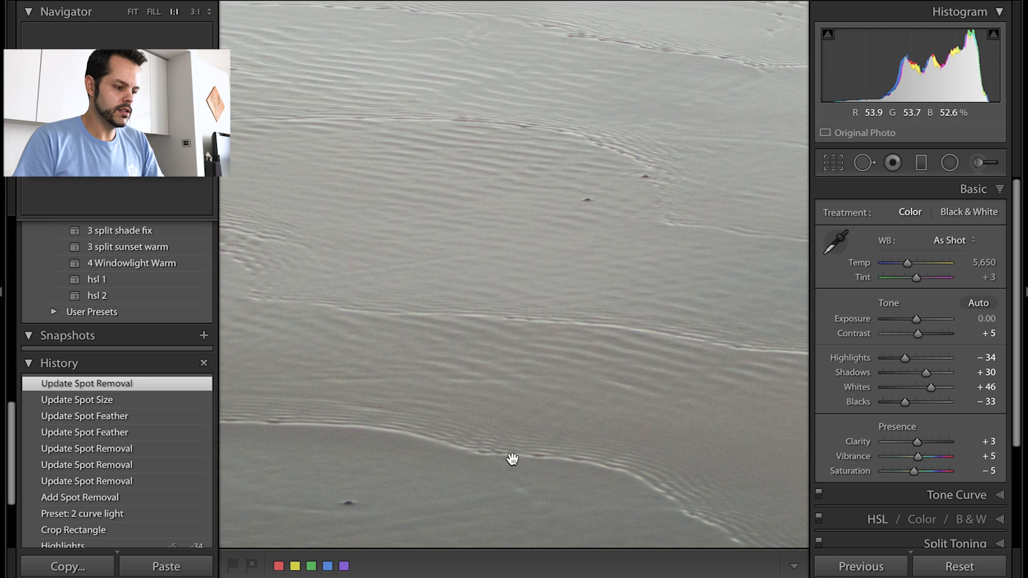
key("q")
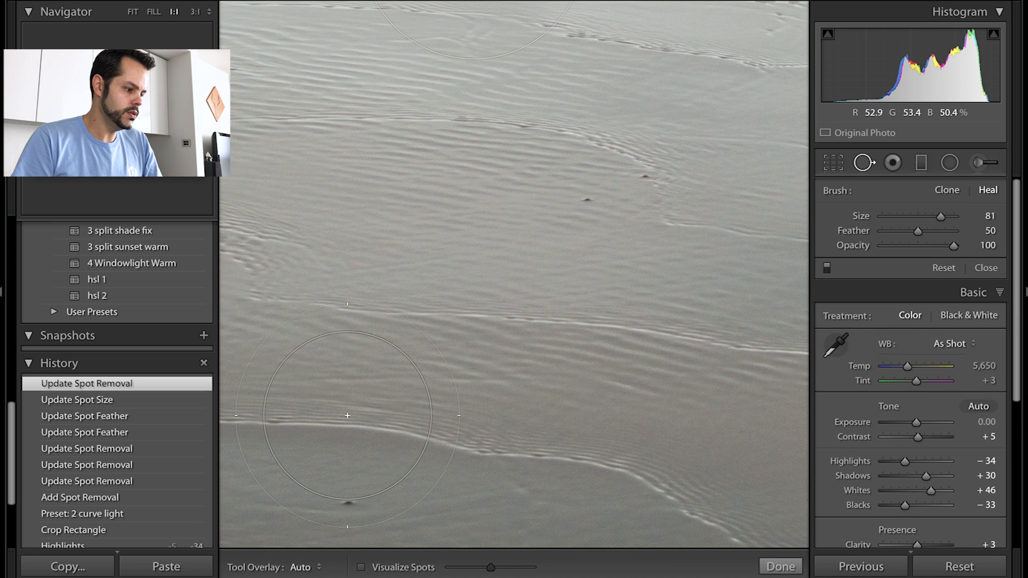
scroll(321, 428, "down", 3)
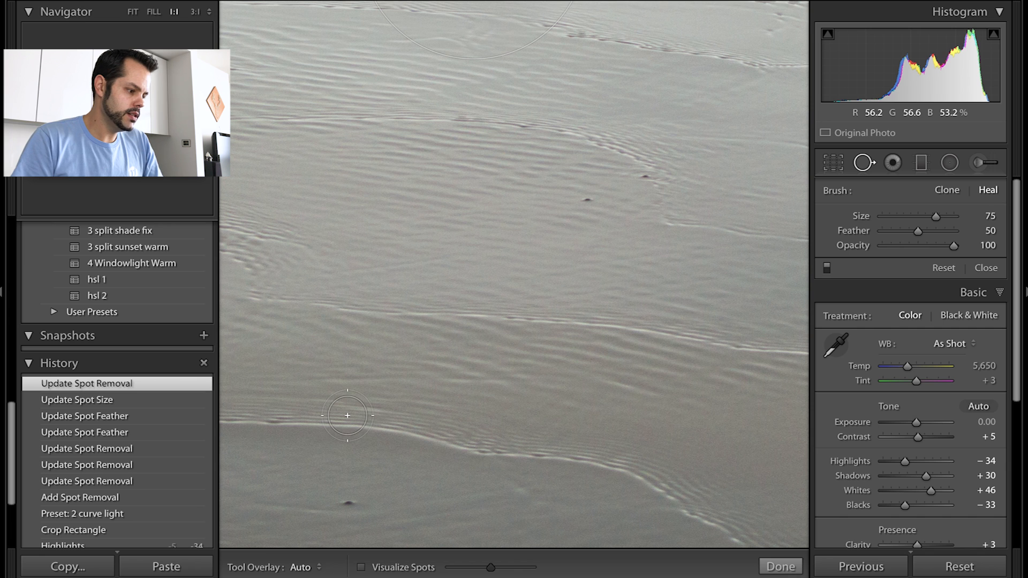
scroll(306, 424, "down", 8)
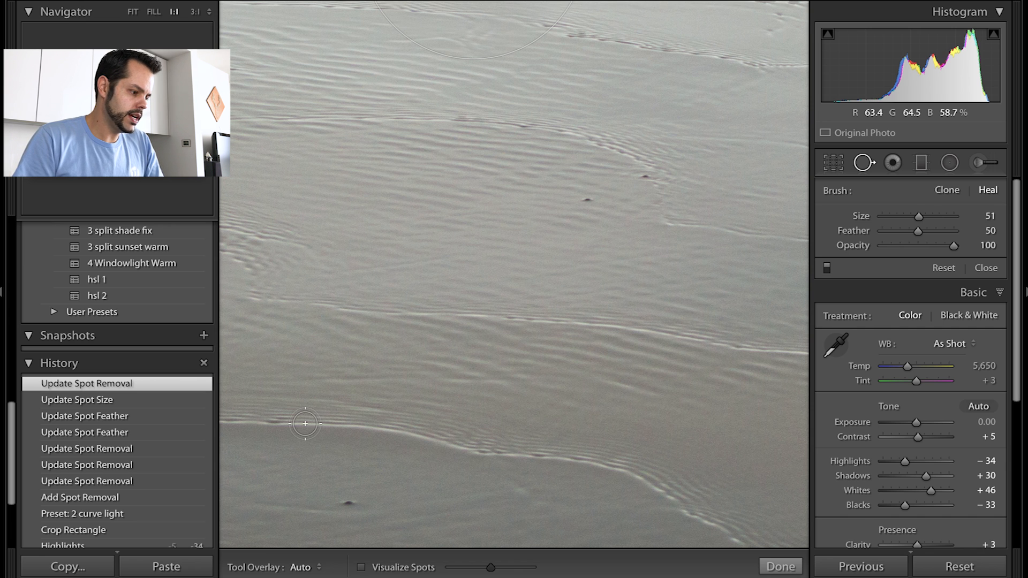
mouse_move(305, 424)
left_mouse_down()
mouse_move(479, 438)
mouse_move(624, 468)
left_mouse_up()
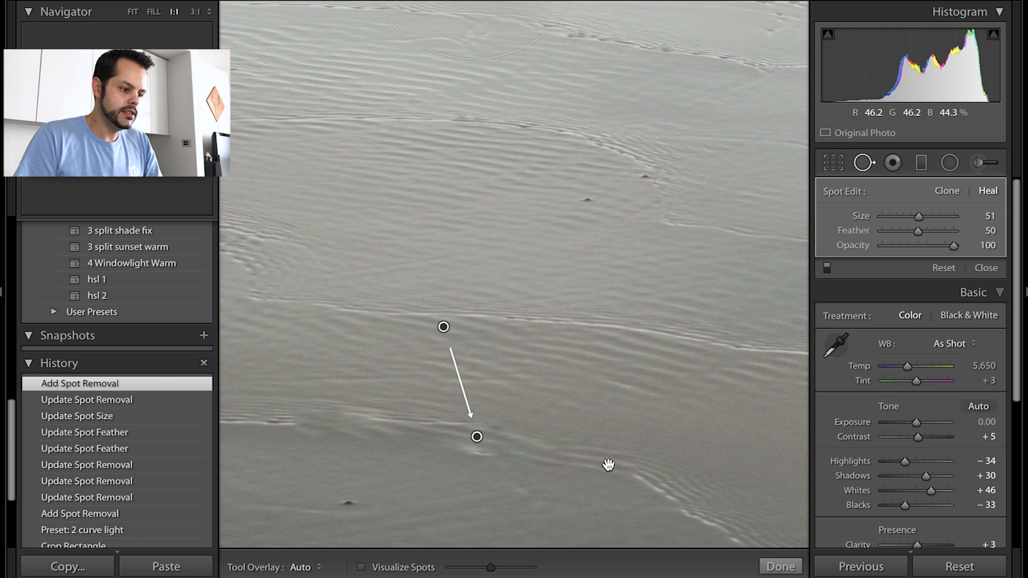
Set the tool overlay to Always and shift the long healed stroke slightly left along the ripple line.
mouse_move(312, 572)
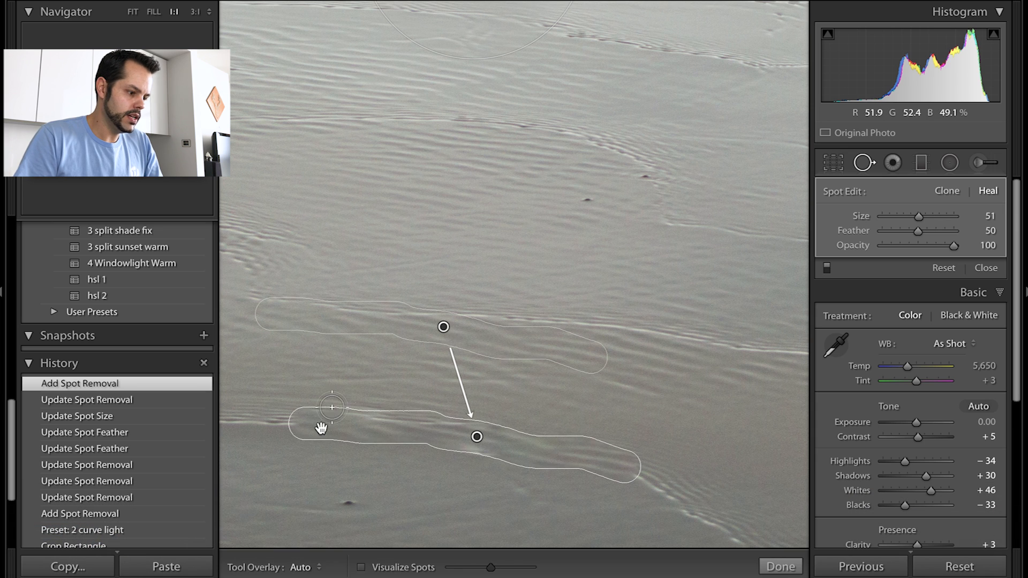
left_click(304, 569)
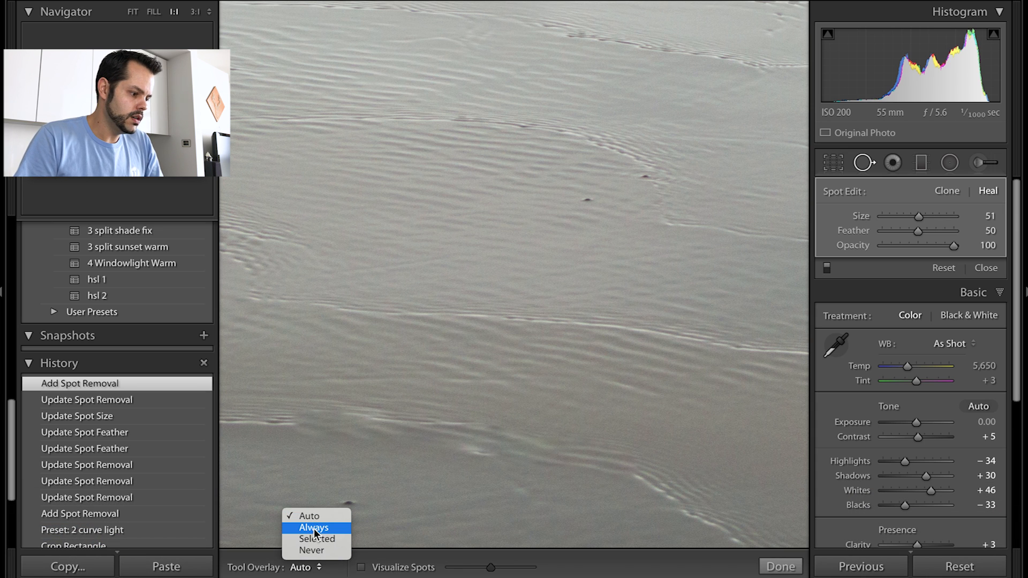
left_click(314, 529)
left_click_drag(639, 471, 562, 467)
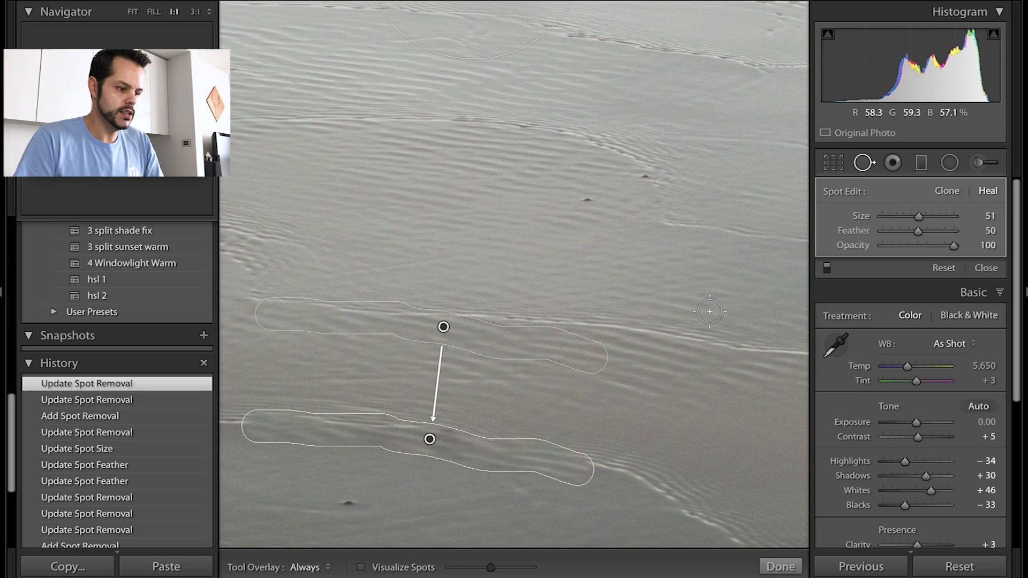
Add a single Heal spot on the open sand above the ripples, enlarge it to size 70 and reselect the long stroke.
left_click(631, 246)
mouse_move(631, 262)
left_mouse_down()
mouse_move(630, 296)
mouse_move(633, 268)
left_mouse_up()
left_click(429, 439)
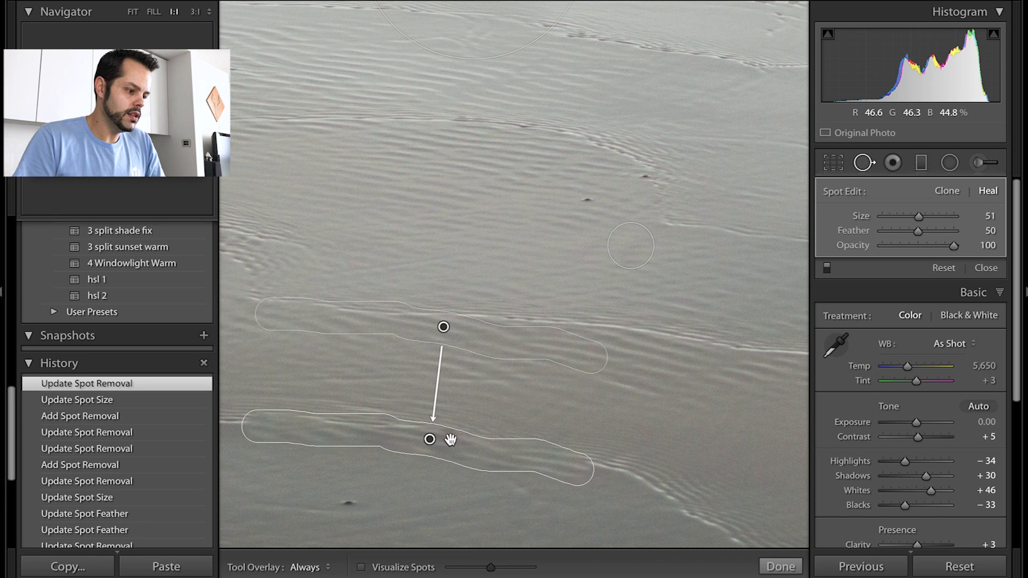
Paint a short size 70 Heal stroke at the long stroke's right end, and delete both strokes from the ripple line.
left_click_drag(603, 469, 560, 468)
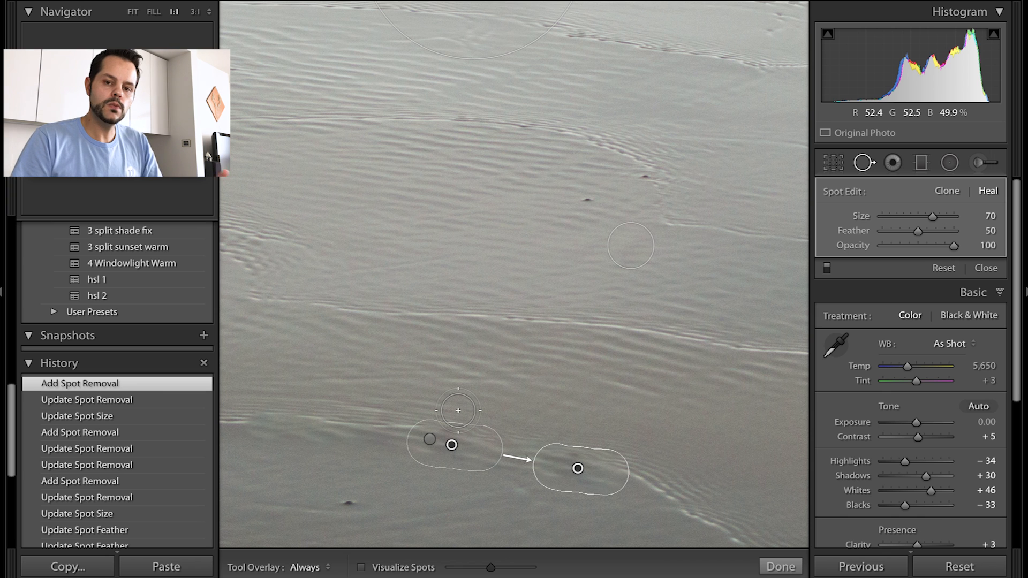
left_click(451, 446)
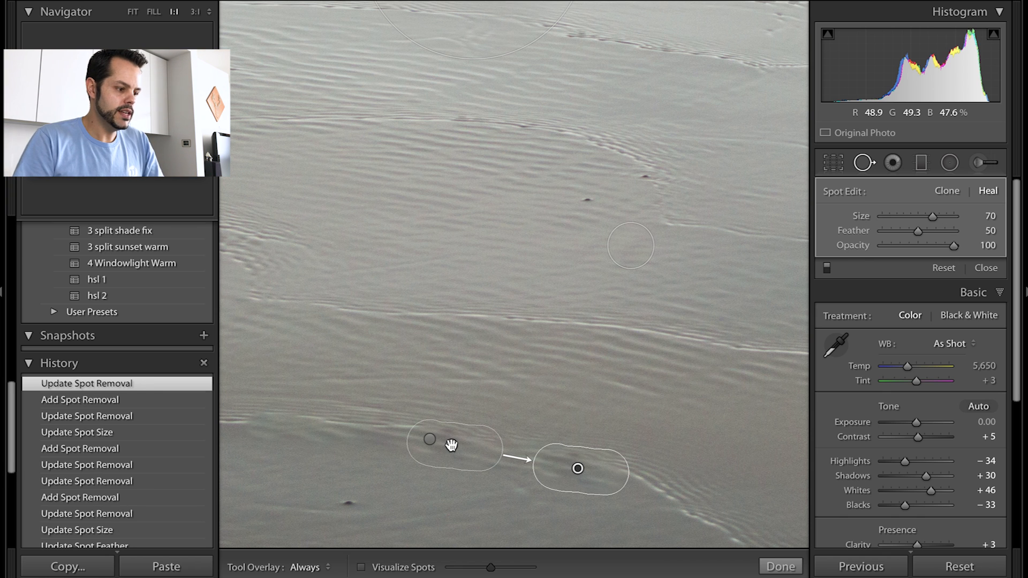
key("Delete")
left_click(430, 441)
key("Delete")
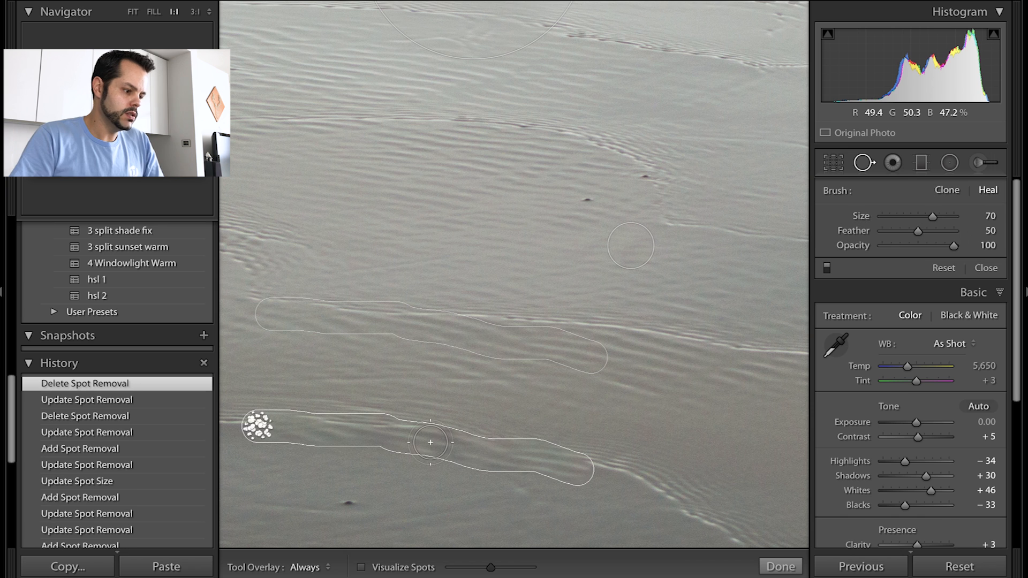
Paint two irregular Heal patches in turn over the left part of the foreground ripple line, deleting each one.
mouse_move(271, 421)
left_mouse_down()
mouse_move(257, 446)
mouse_move(313, 482)
left_mouse_up()
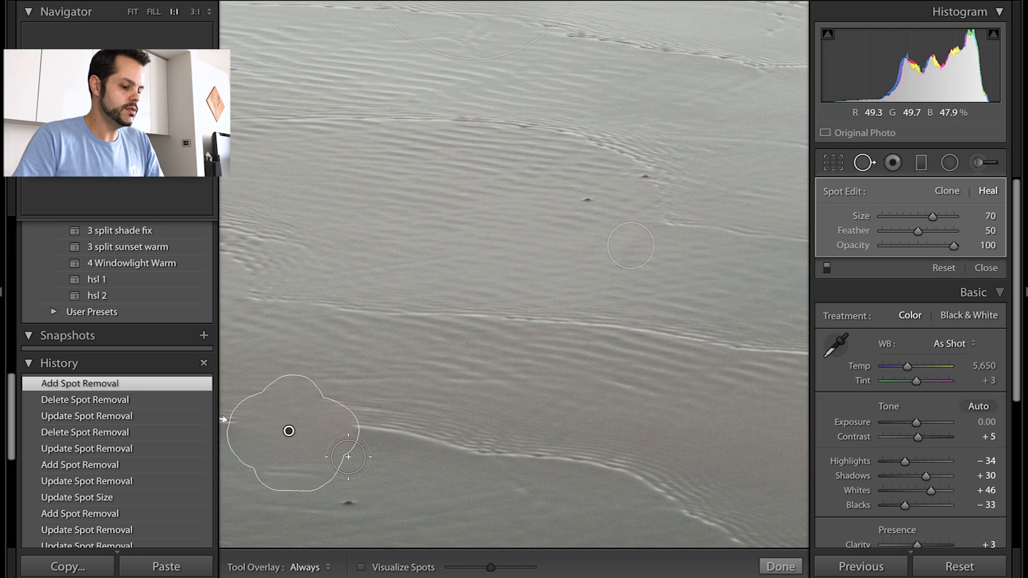
key("Delete")
left_click(307, 428)
mouse_move(307, 429)
left_mouse_down()
mouse_move(290, 474)
mouse_move(312, 434)
mouse_move(321, 498)
mouse_move(311, 509)
mouse_move(362, 522)
mouse_move(345, 499)
mouse_move(324, 495)
mouse_move(315, 457)
left_mouse_up()
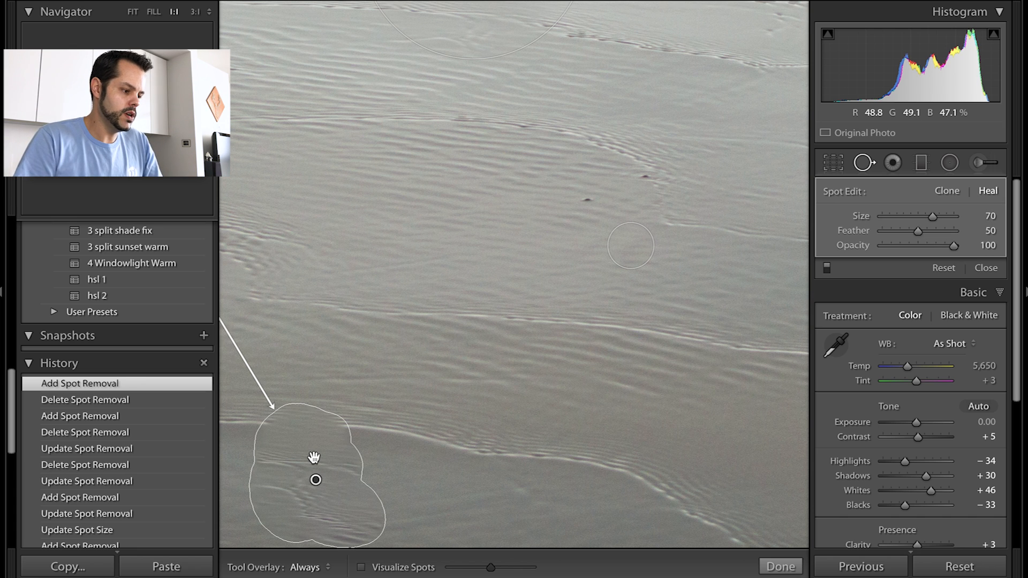
key("Delete")
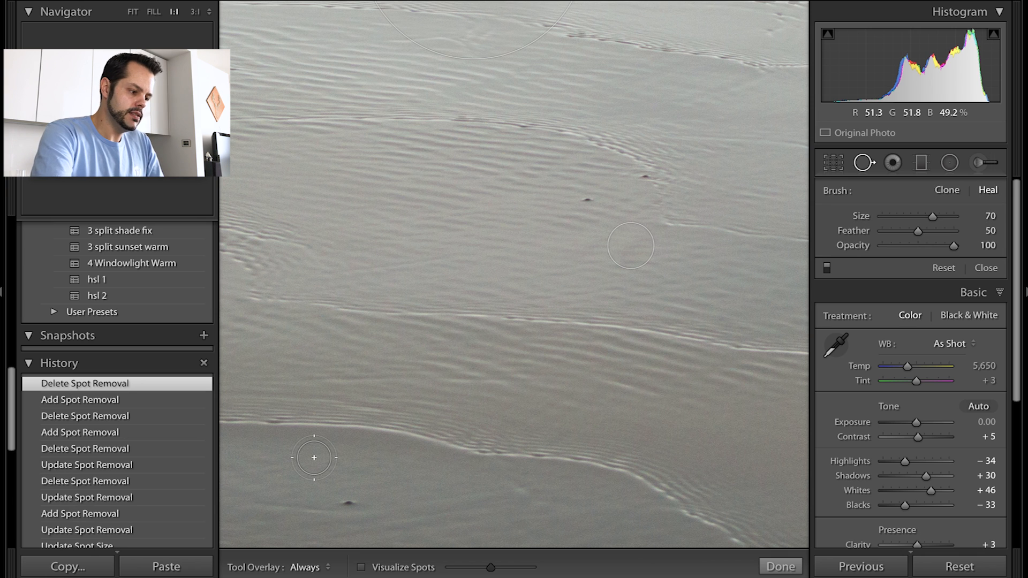